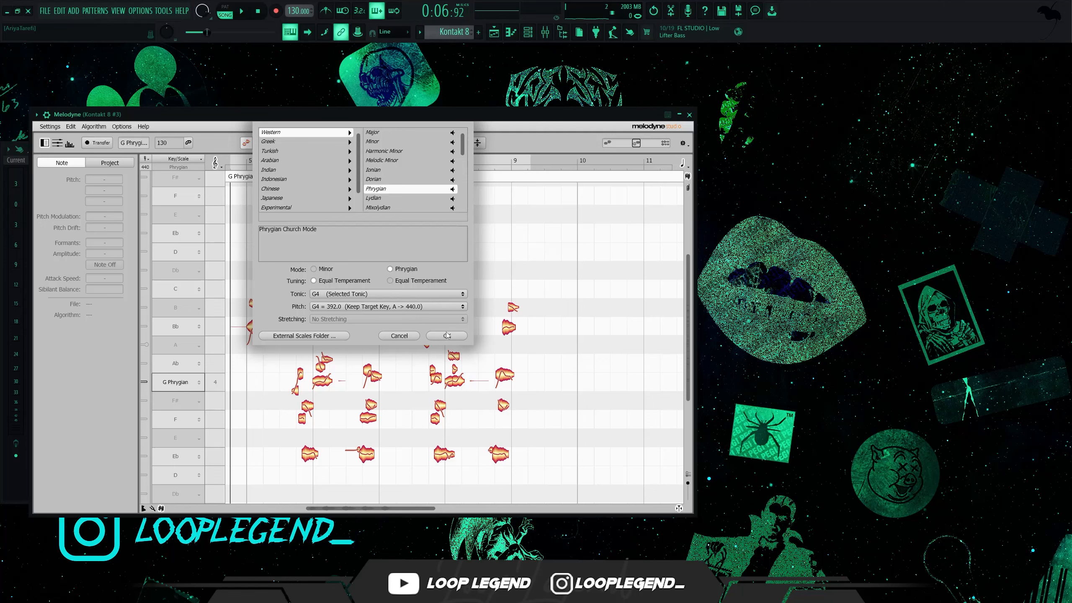
Apply the Phrygian scale with G4 tonic and reduce the pitch modulation of the first Bb4 note and the A4 note before bar 8
left_click(445, 336)
left_click(291, 145)
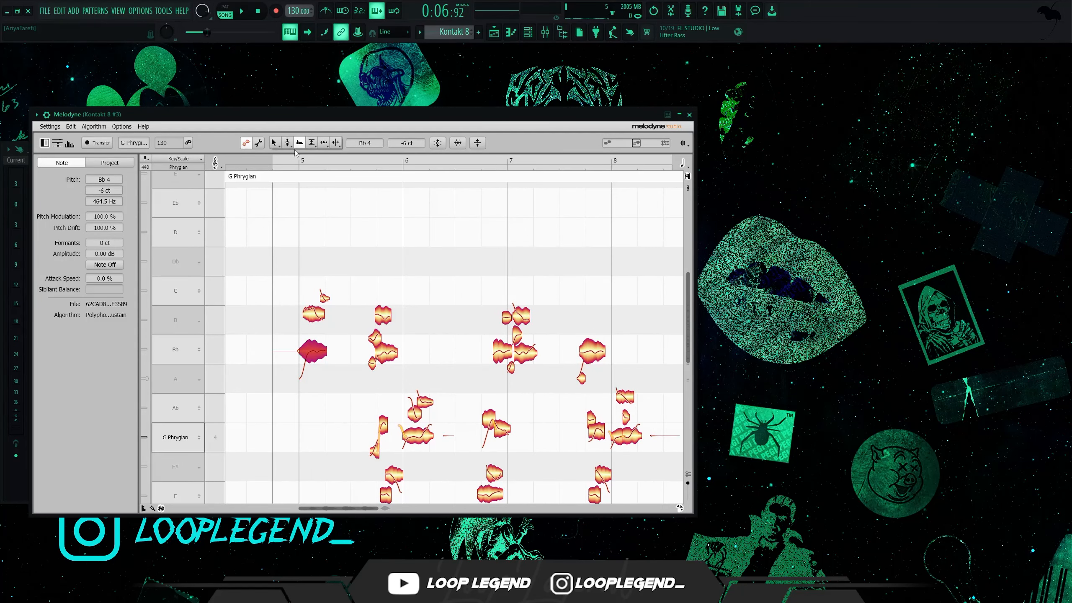
left_click(288, 158)
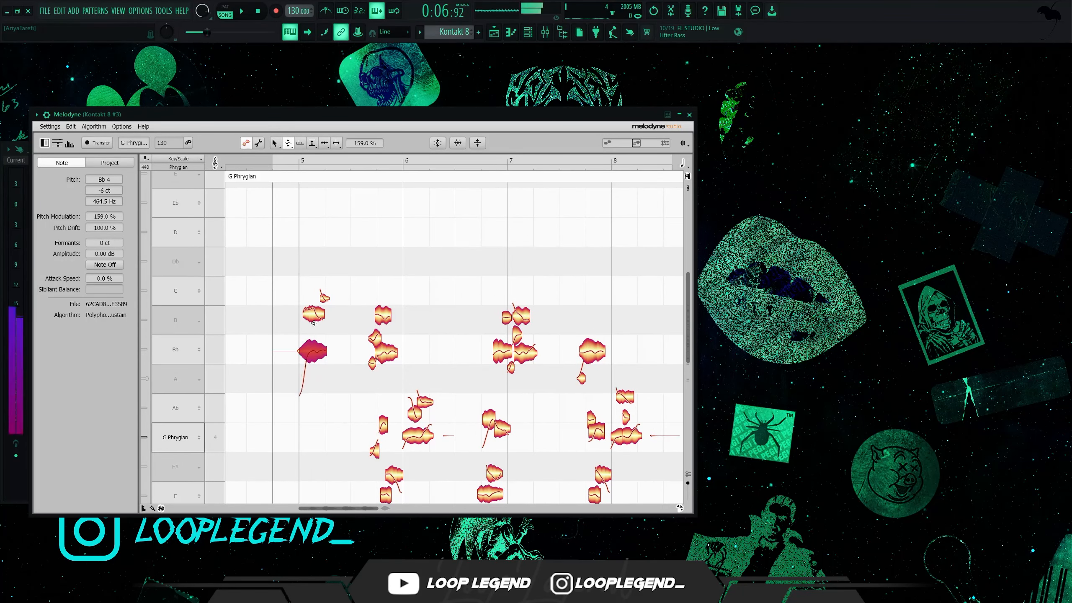
left_click_drag(302, 352, 302, 376)
scroll(581, 347, "down", 1)
left_click_drag(581, 336, 581, 376)
Raise the B4 note at bar 5 toward C5 with the main tool and play back the result
left_click(277, 144)
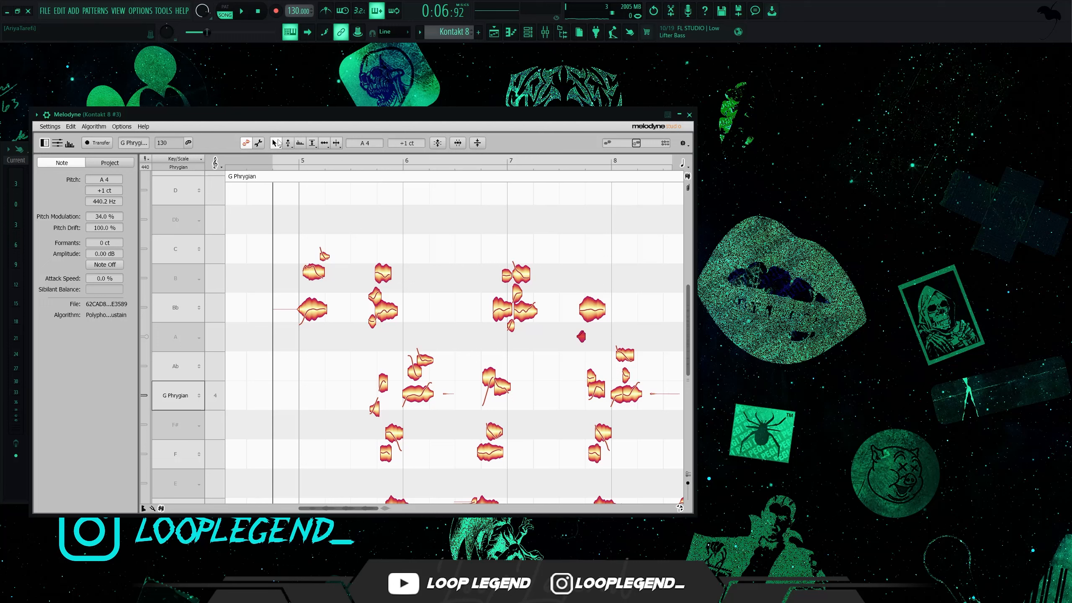
left_click(320, 274)
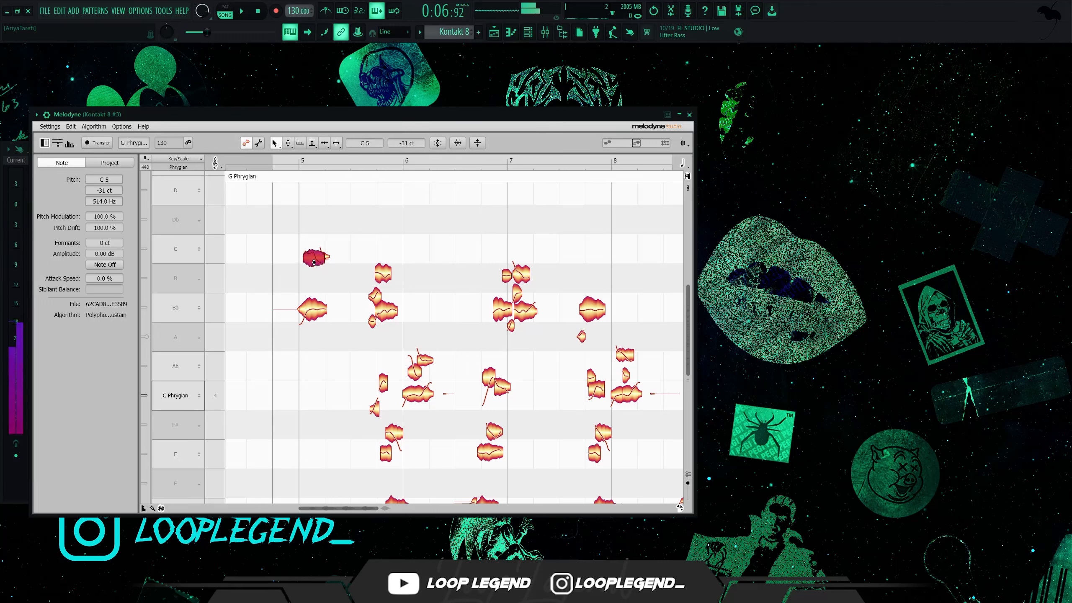
key("space")
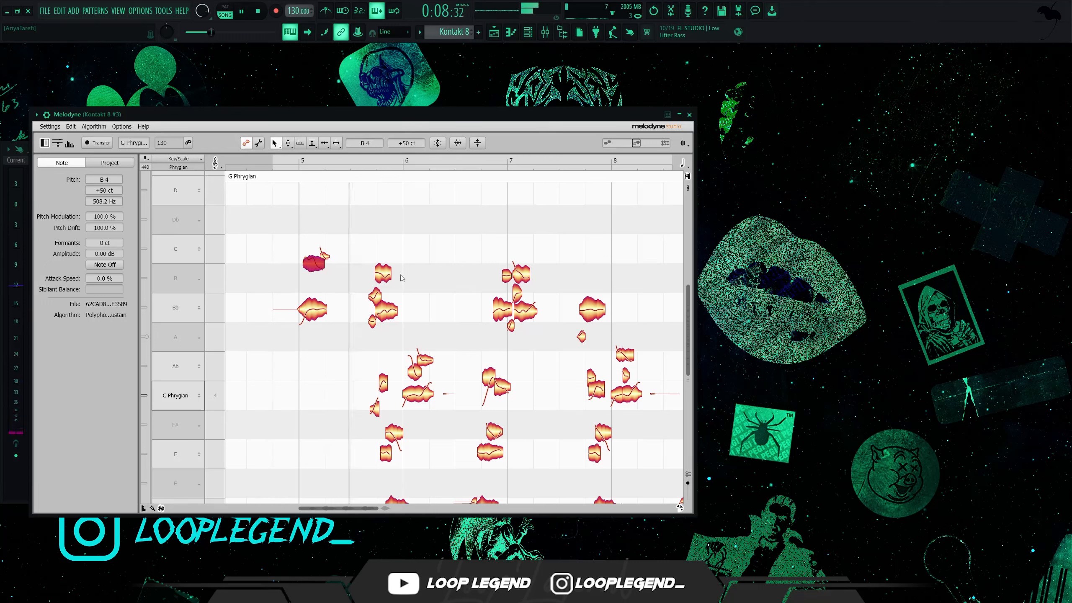
key("space")
Retune the stray notes: B4 notes up to C5, low A4 notes up to Bb4, and the outlying notes around bar 6 to G4
left_click_drag(382, 273, 383, 259)
left_click_drag(521, 274, 521, 251)
left_click_drag(511, 325, 511, 310)
left_click_drag(582, 336, 581, 315)
scroll(422, 359, "down", 1)
left_click_drag(375, 366, 375, 356)
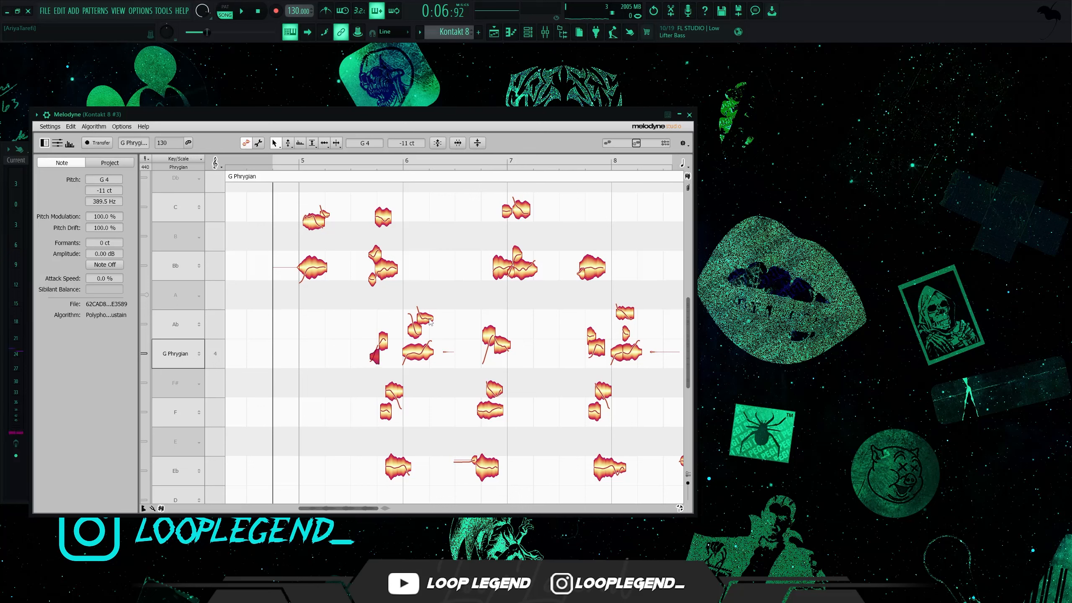
left_click_drag(427, 319, 426, 341)
left_click(416, 334)
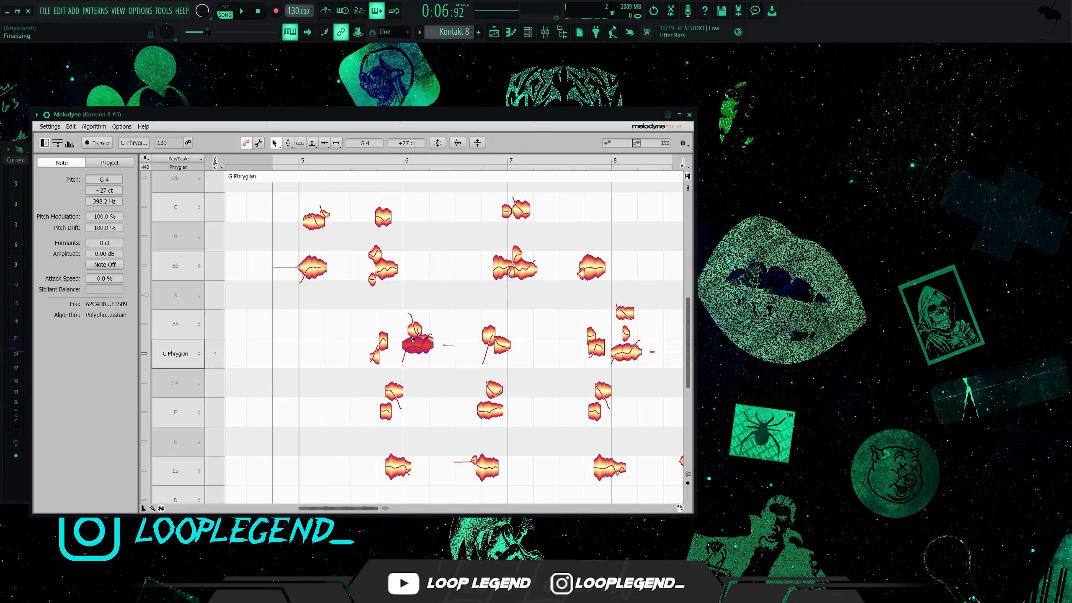
left_click(71, 126)
left_click(72, 133)
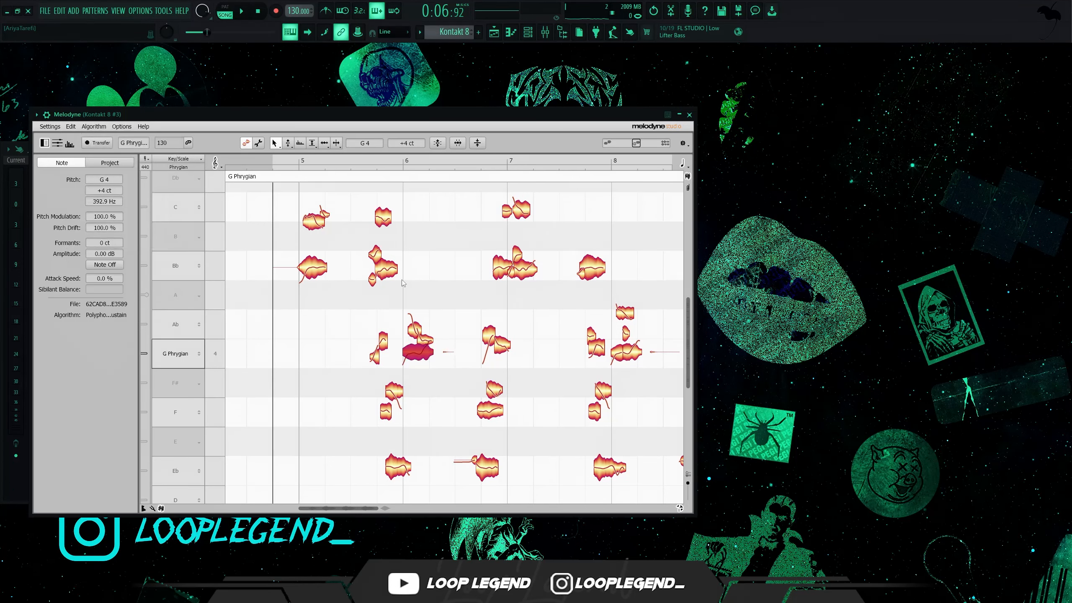
left_click(409, 306)
key("ctrl+z")
Lower the high notes around bars 6 and 7 toward G4 and the two F# notes before bars 6 and 7 to F4
left_click_drag(413, 334, 413, 348)
left_click_drag(488, 335, 488, 344)
left_click_drag(502, 345, 502, 351)
left_click_drag(393, 391, 394, 412)
key("space")
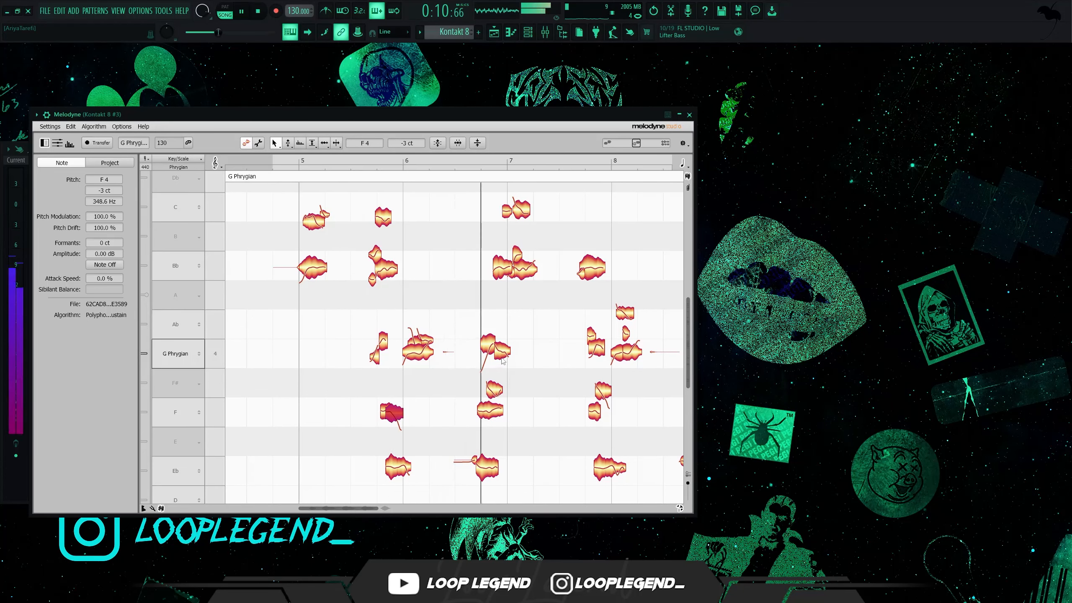
left_click_drag(496, 401, 485, 430)
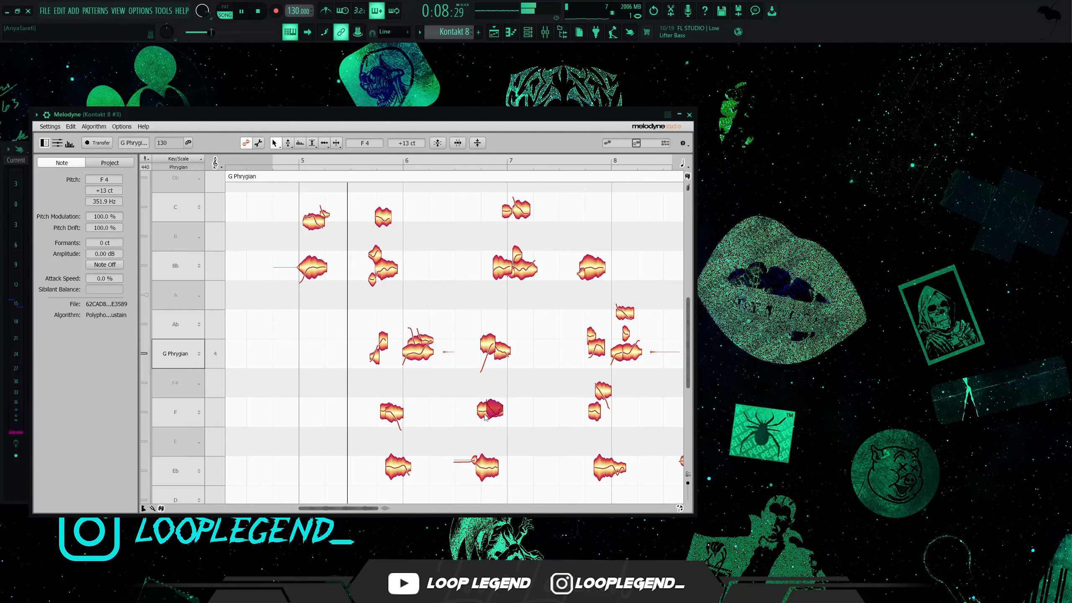
Render the Kontakt 8 #3 clip to a consolidated 24-bit stereo WAV file
scroll(483, 420, "down", 2)
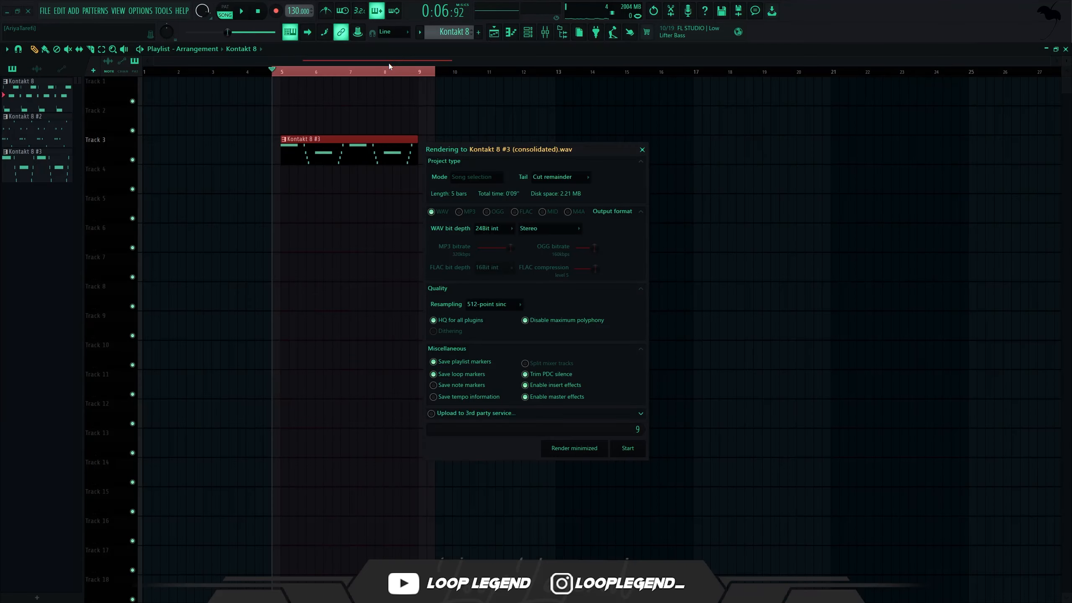
key("Return")
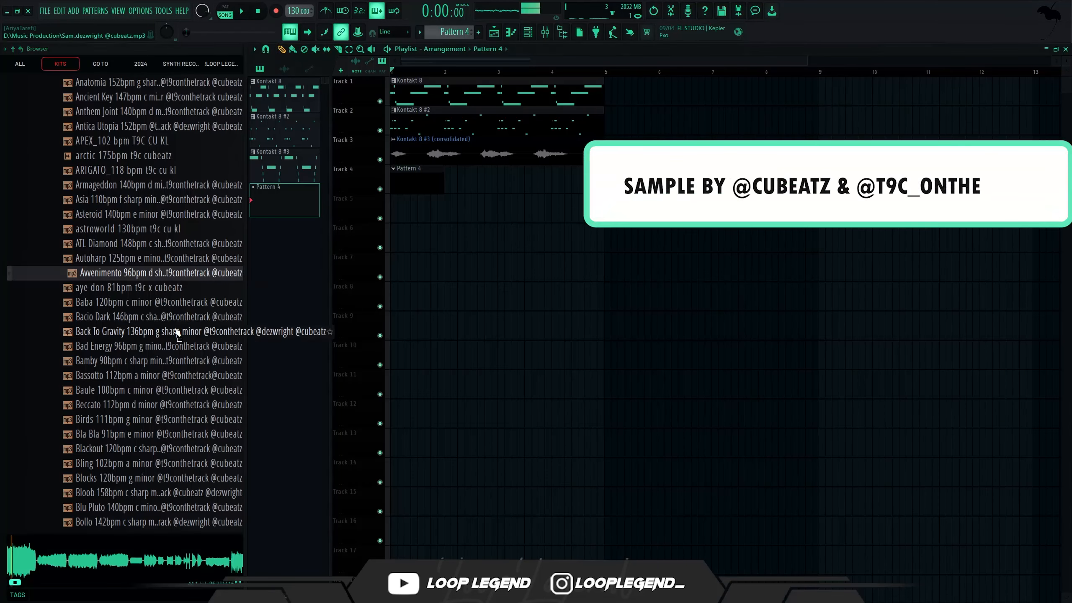
Audition the Baba and Beccato samples and place the Beccato 112bpm d minor sample on Track 4 of the playlist
left_click(168, 301)
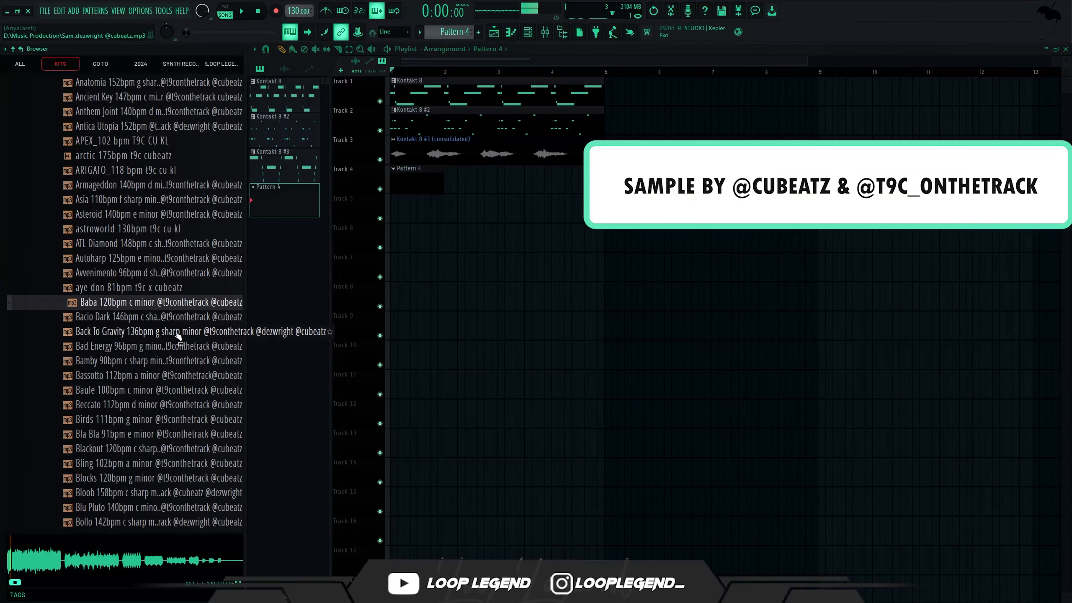
left_click(172, 404)
scroll(170, 405, "down", 6)
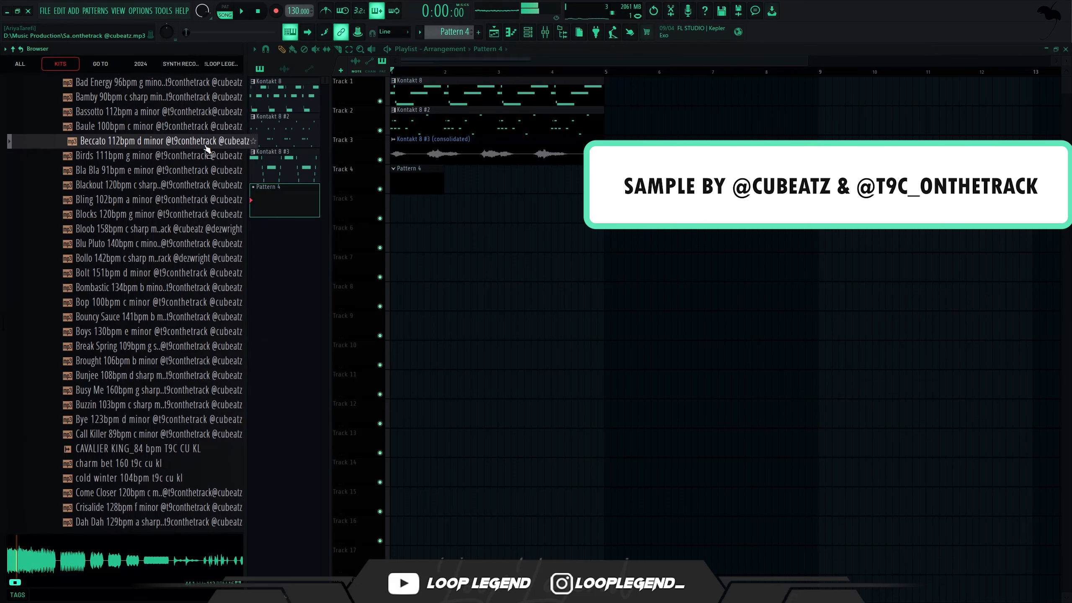
left_click_drag(202, 147, 548, 203)
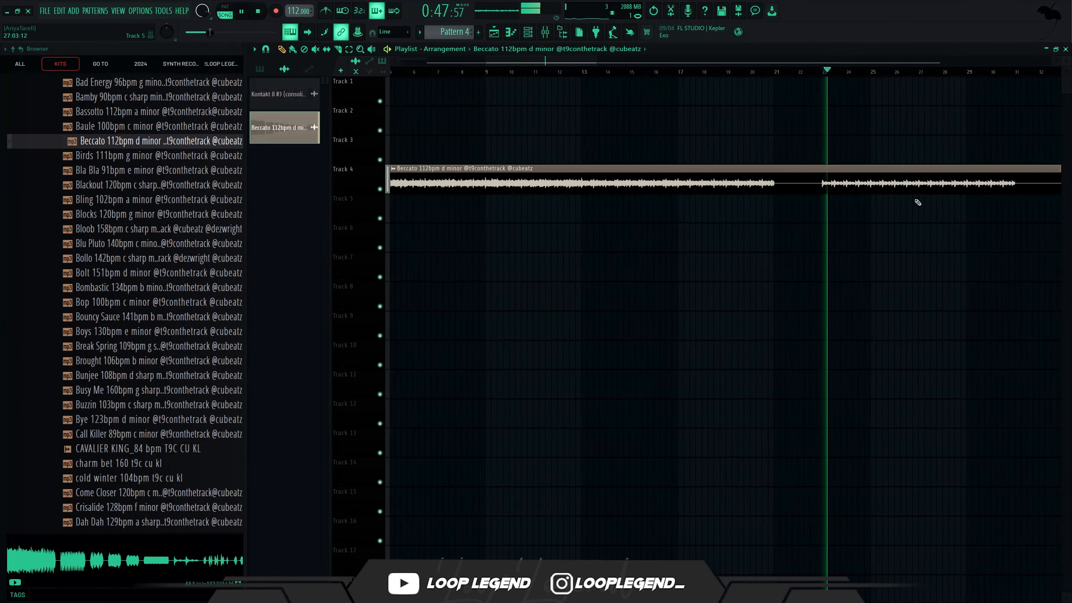
Slice the Beccato clip on the playlist and shift its pitch by -100 cents
scroll(915, 200, "up", 3)
key("c")
left_click_drag(710, 165, 715, 193)
scroll(668, 208, "down", 4)
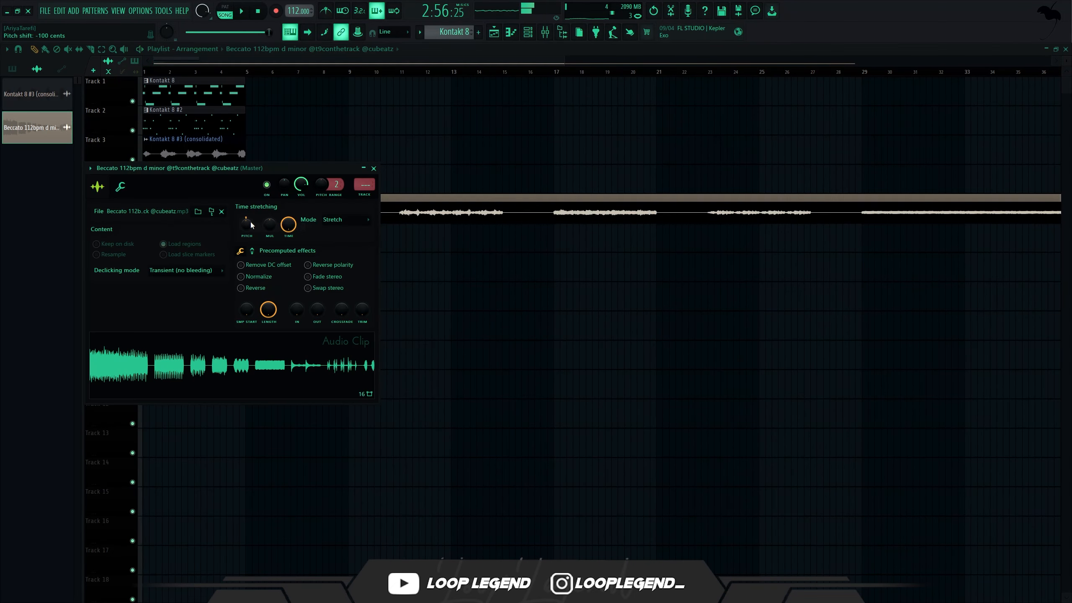
key("space")
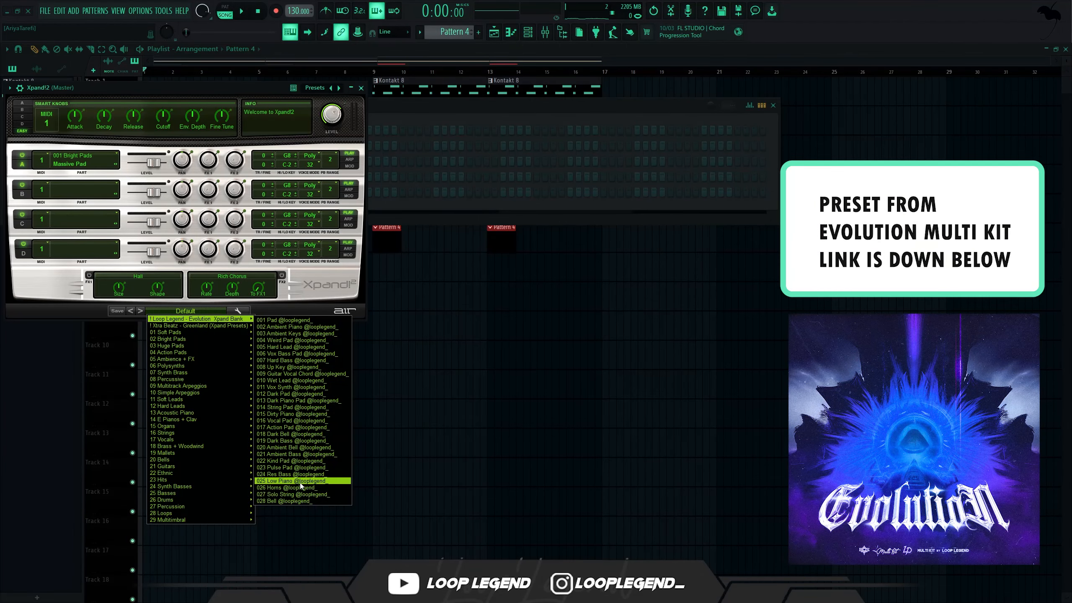
Load a preset from the Loop Legend Evolution bank in Xpand!2
left_click(304, 487)
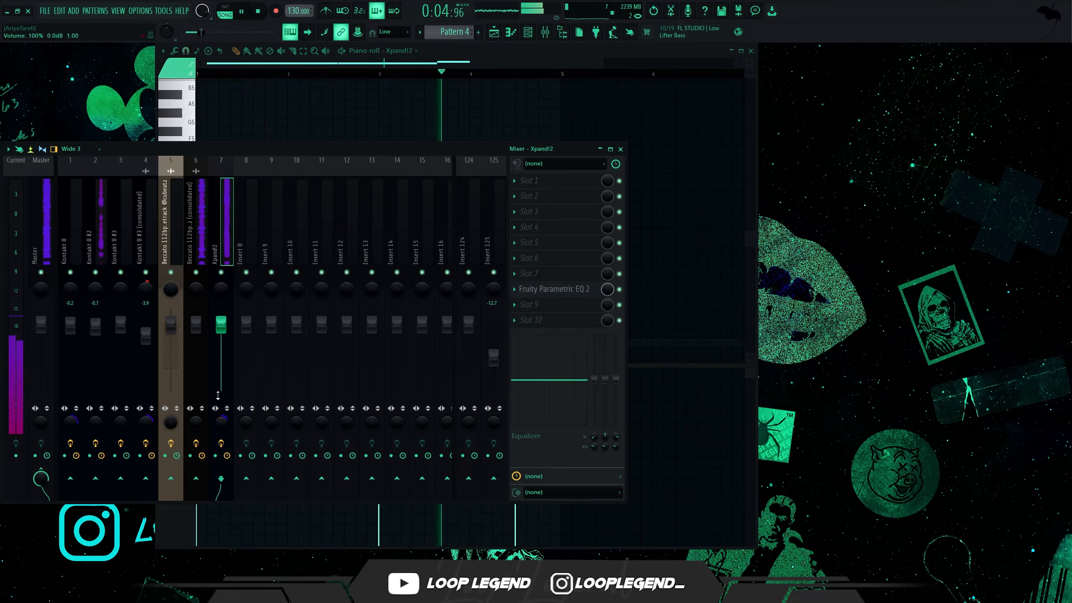
Add an SRX PIANO 2 channel and paste the Xpand!2 notes into it
key("F6")
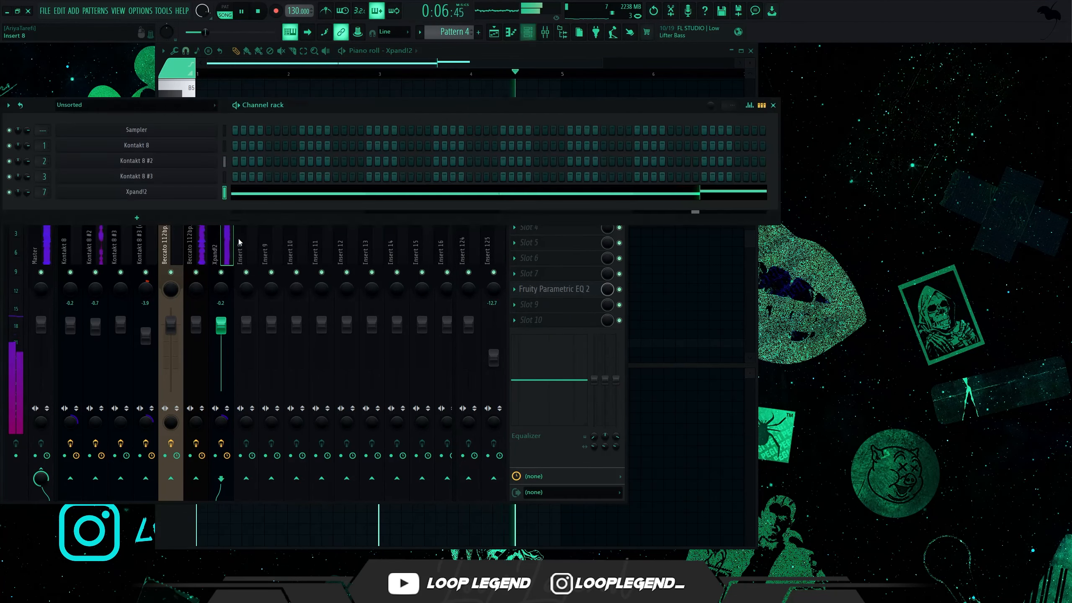
left_click(165, 219)
left_click(204, 447)
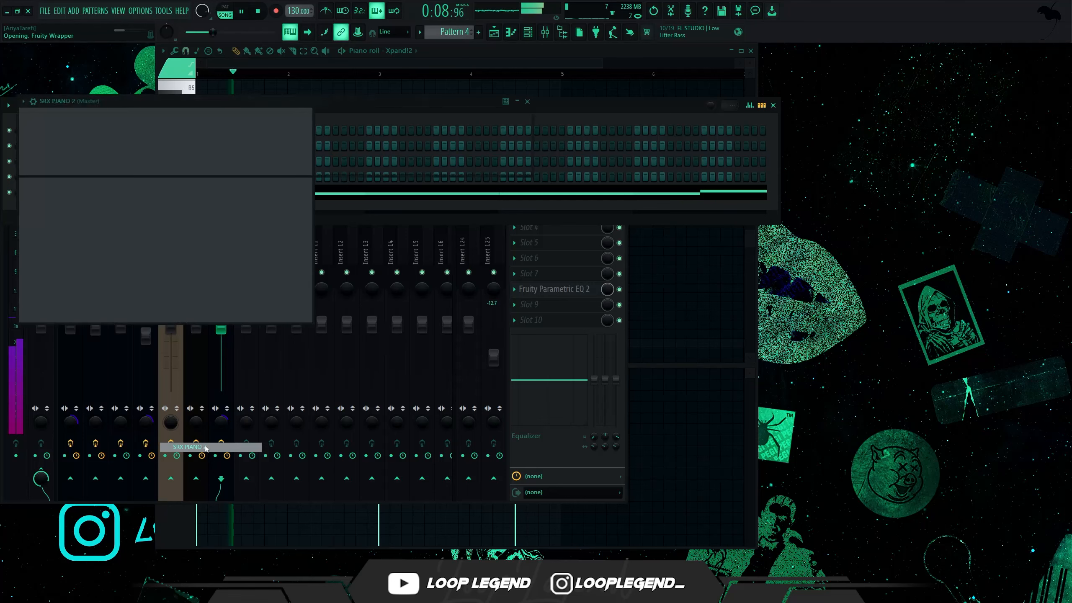
key("Down")
key("ctrl+v")
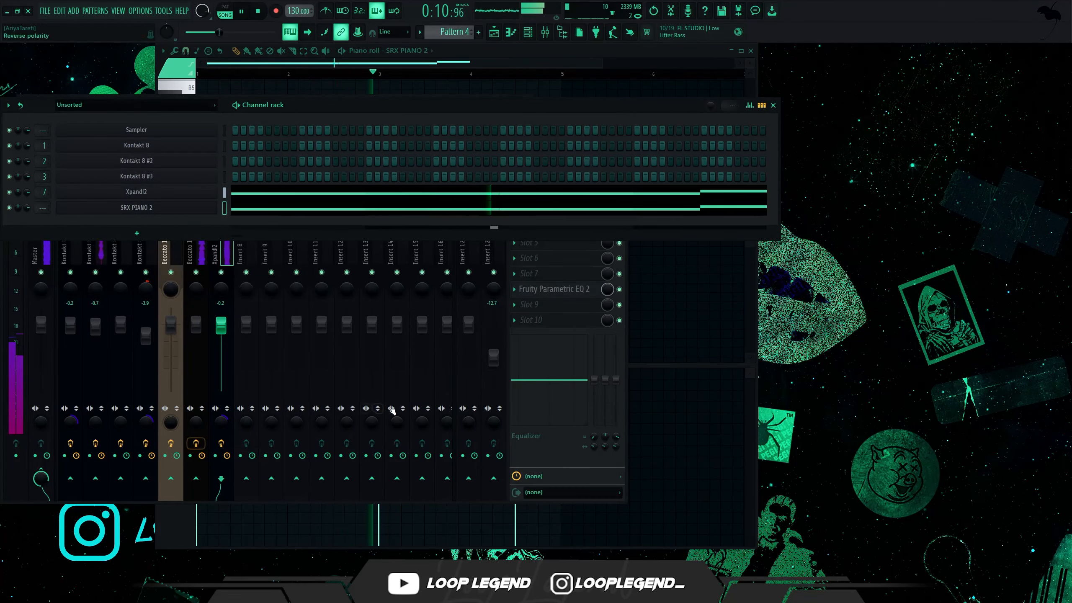
right_click(684, 311)
key("ctrl+Down")
left_click_drag(550, 387, 6, 37)
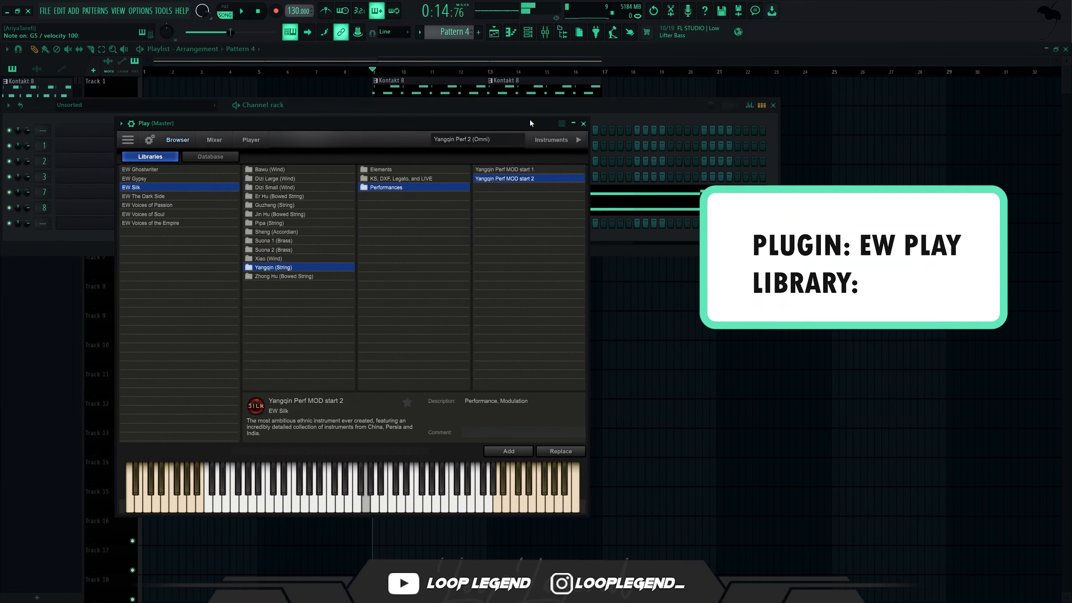
Audition the Yangqin Perf MOD start 2 instrument from the EW Silk library by playing several notes
key("b")
key("comma")
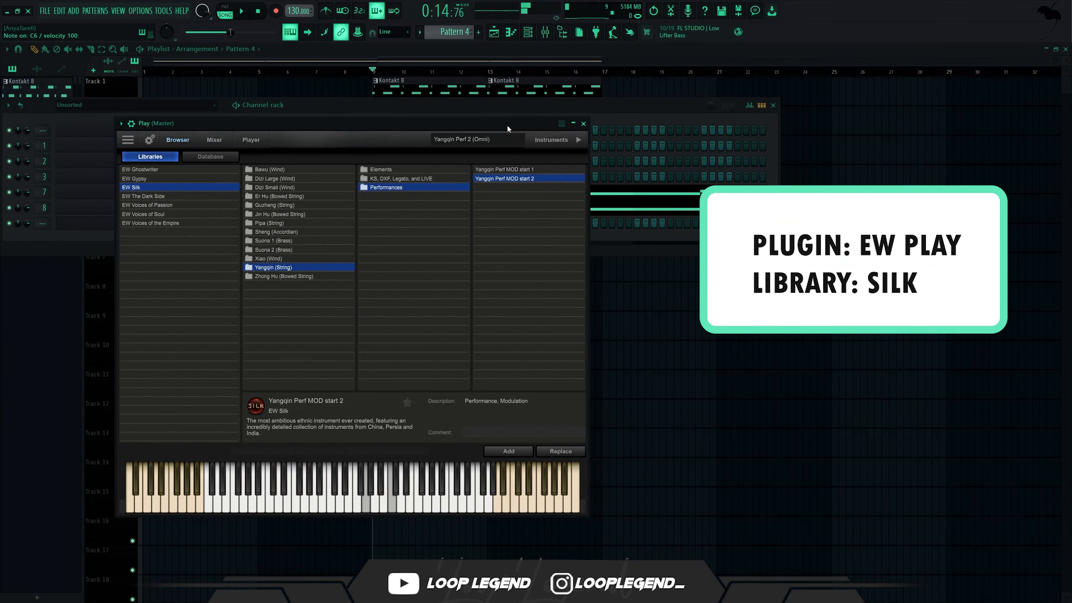
key("l")
key("period")
key("slash")
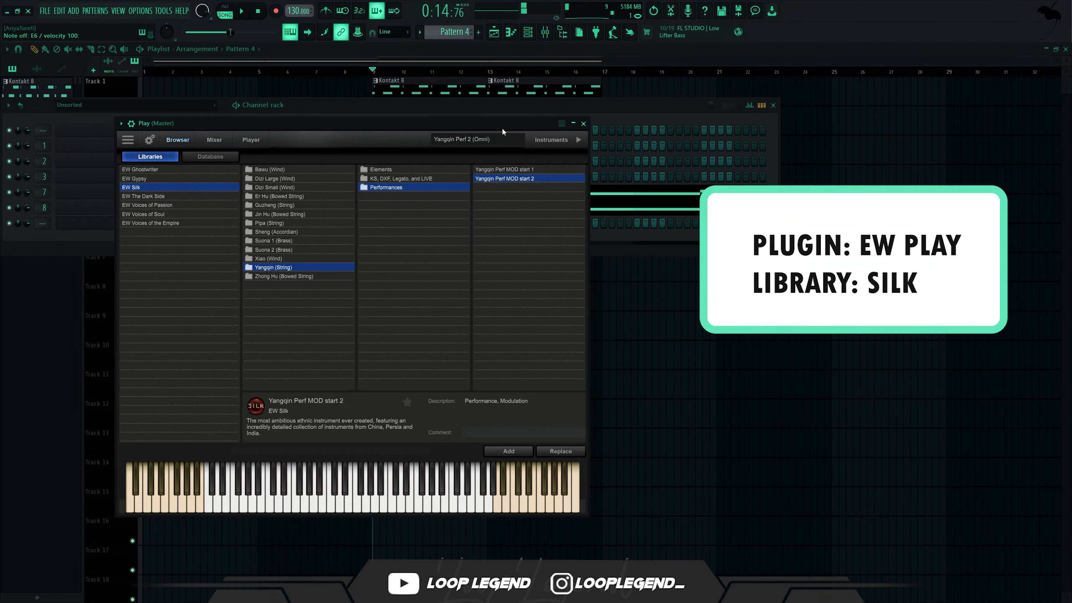
key("c")
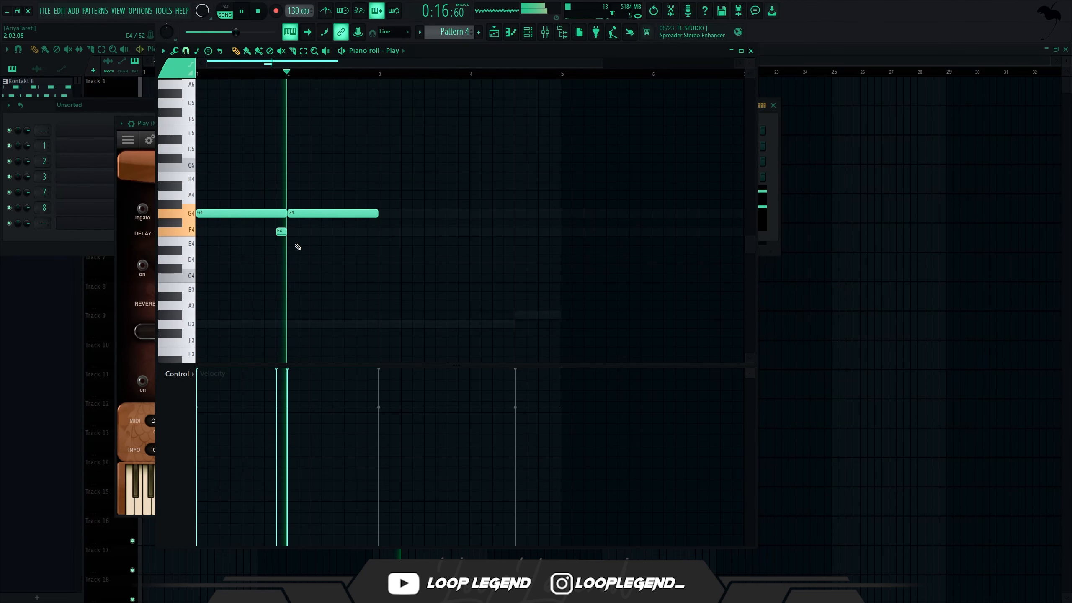
Place a half-bar G4 at bar 2 and a half-bar F4 after it, following the opening G4 in the Play pattern
key("space")
left_click(335, 231)
left_click(290, 213)
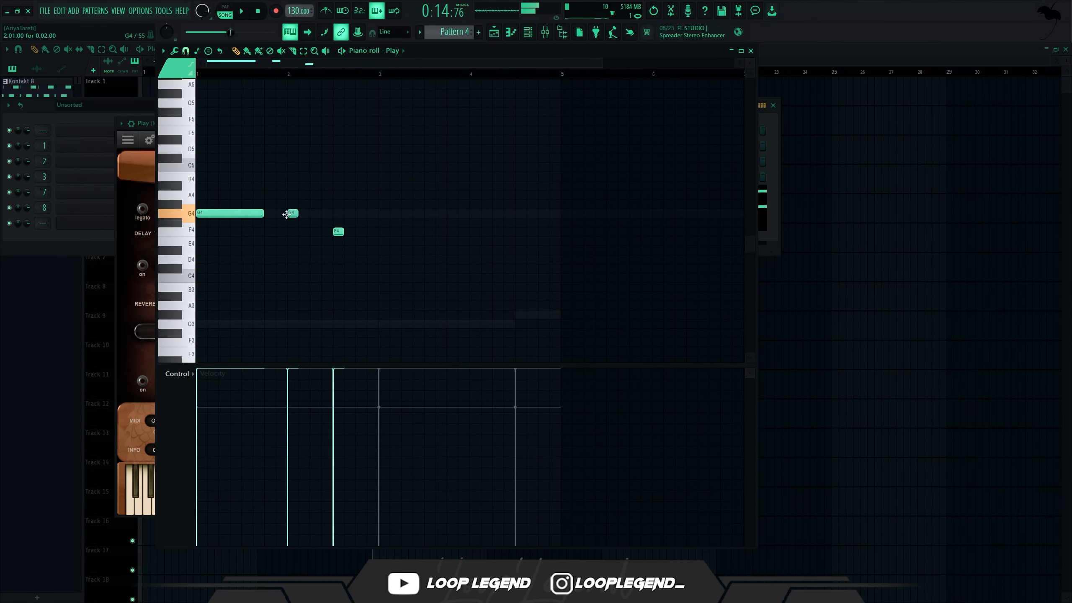
right_click(294, 214)
right_click(250, 215)
key("ctrl+z")
Try a D#5 note in the second half of bar 1, delete it, and place a G5 note instead
scroll(249, 186, "up", 1)
left_click(248, 168)
right_click(248, 169)
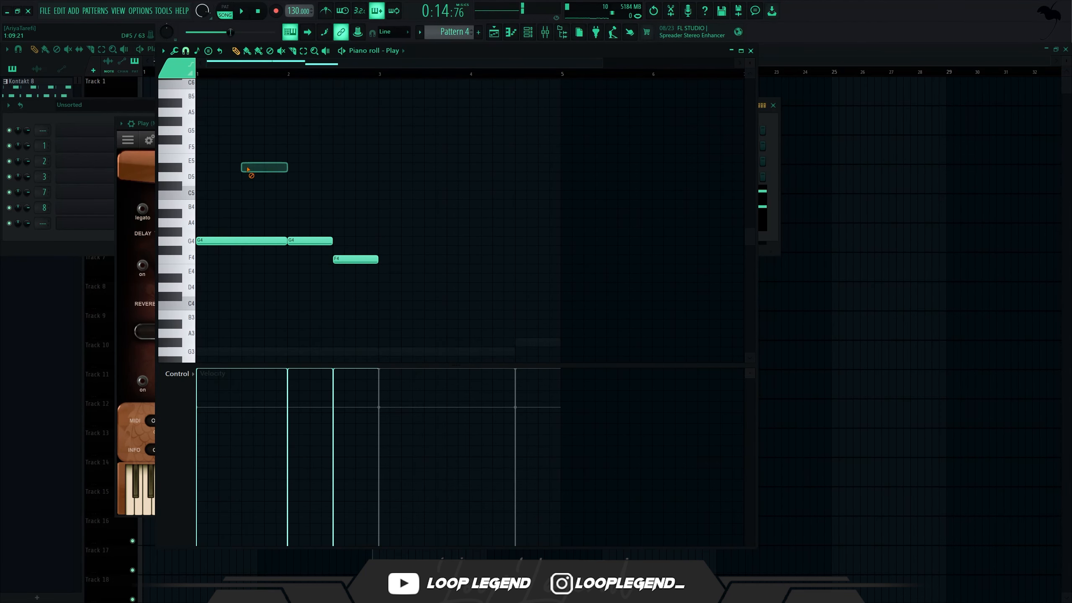
left_click(253, 131)
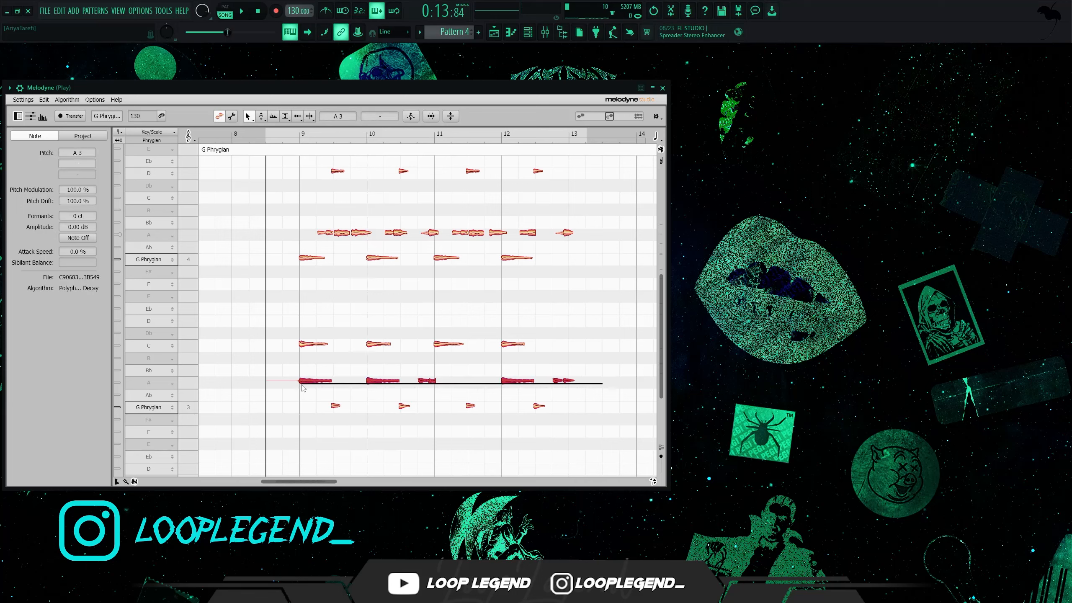
Lower all the A3 notes of the Play recording to G3
left_click(308, 390)
left_click_drag(308, 389, 310, 399)
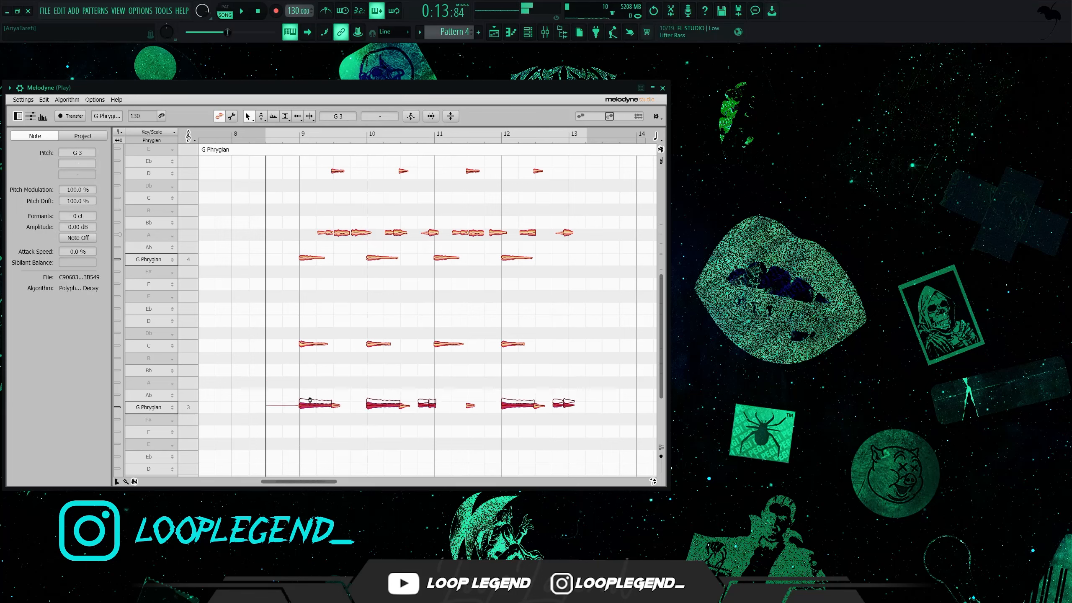
left_click(566, 280)
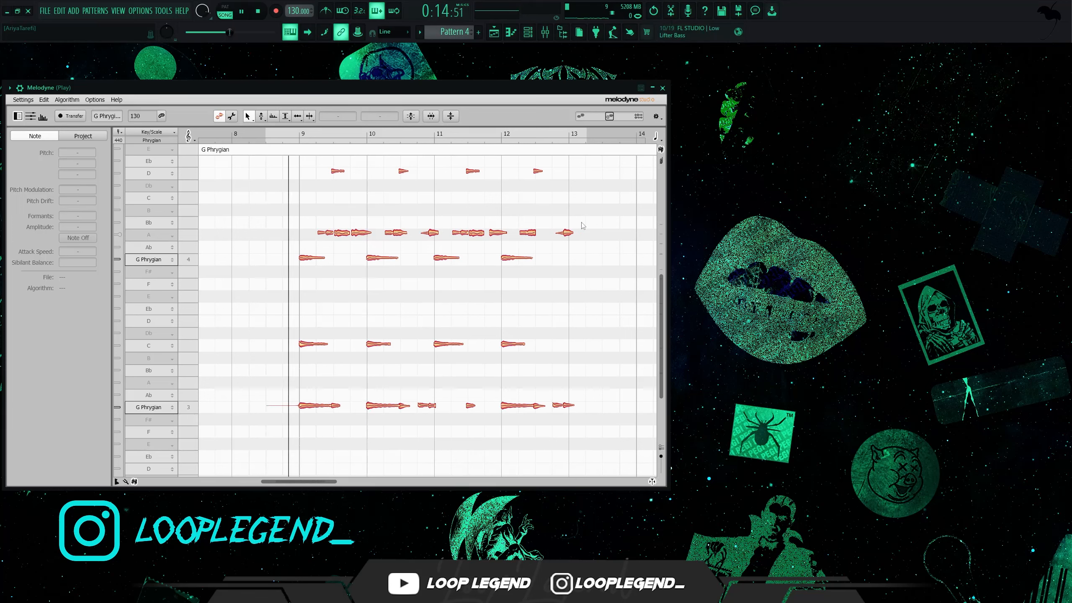
Raise the whole row of A4 notes to Bb4 and play back the result
left_click_drag(584, 221, 340, 232)
key("space")
key("space")
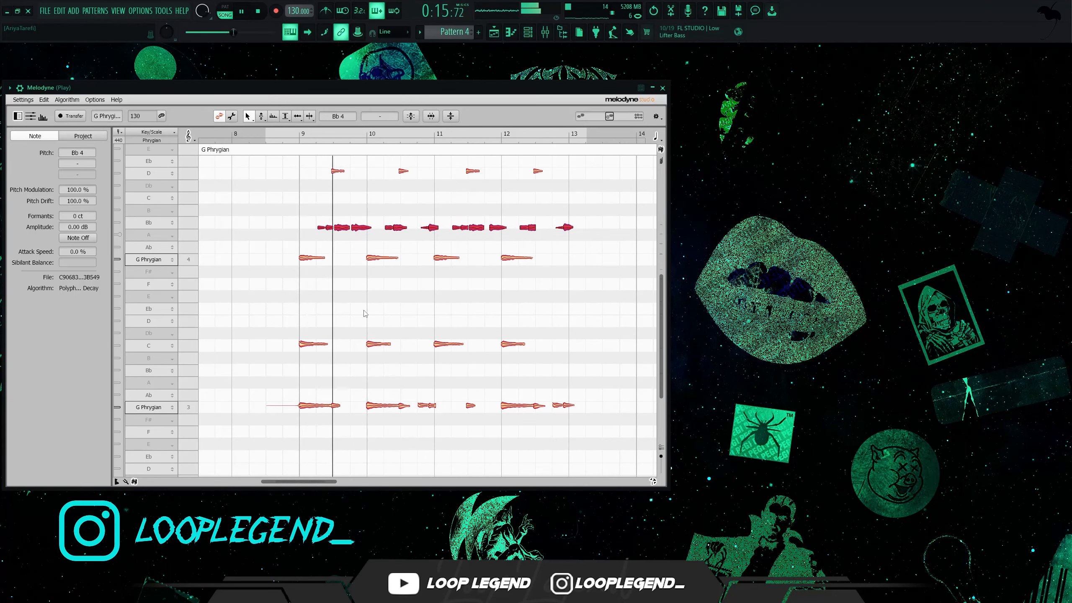
scroll(365, 313, "up", 5)
scroll(374, 296, "up", 2)
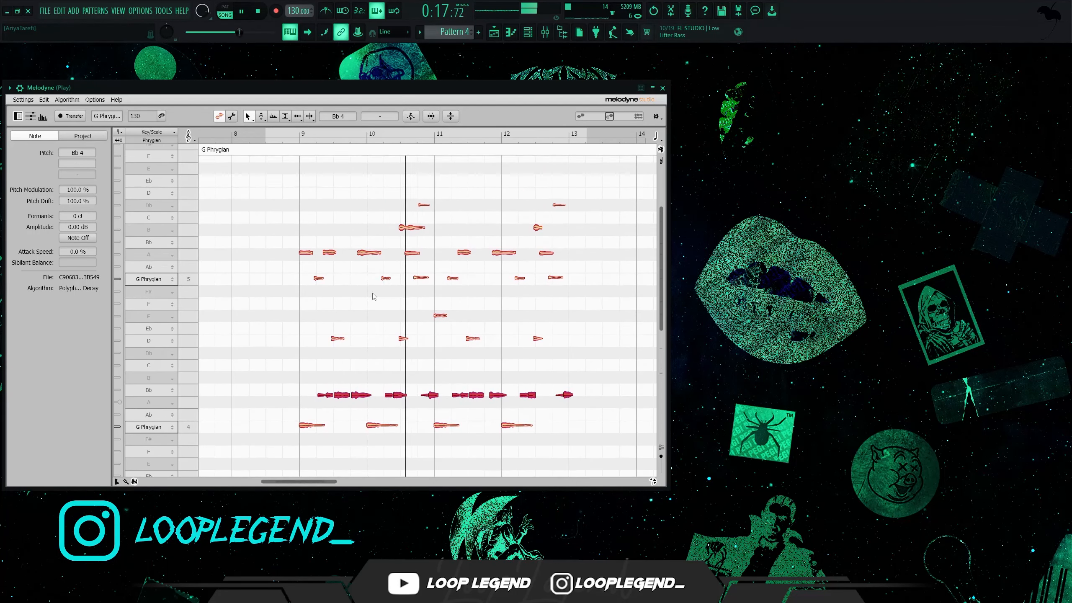
key("space")
Lower the E5 note at bar 11 to Eb5
scroll(412, 343, "up", 2)
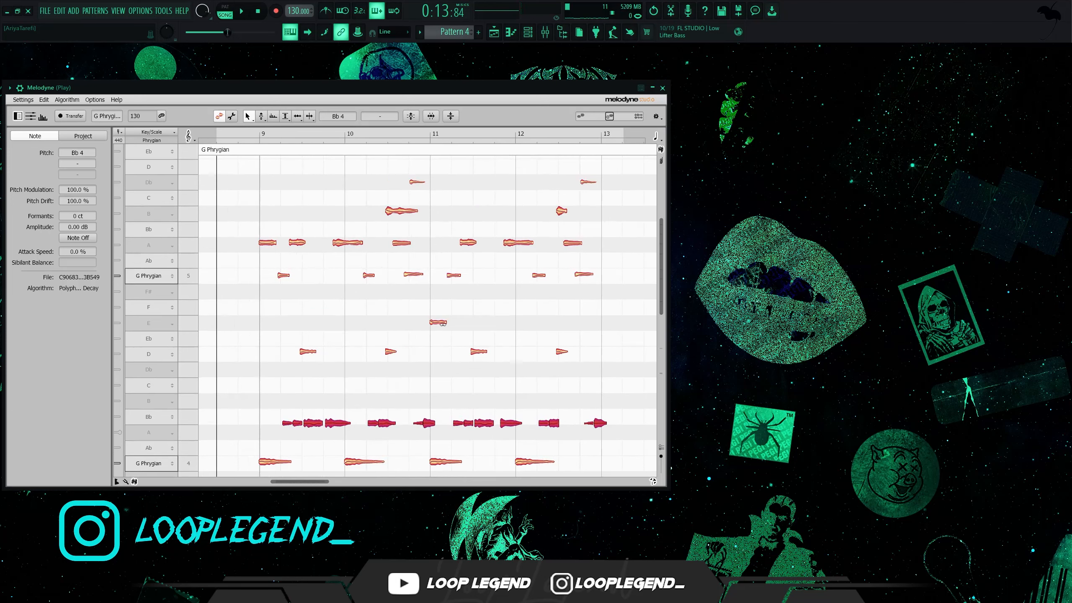
left_click_drag(439, 322, 441, 338)
Raise the row of A5 notes from bar 9 to bar 12 toward Bb5
scroll(441, 338, "up", 2)
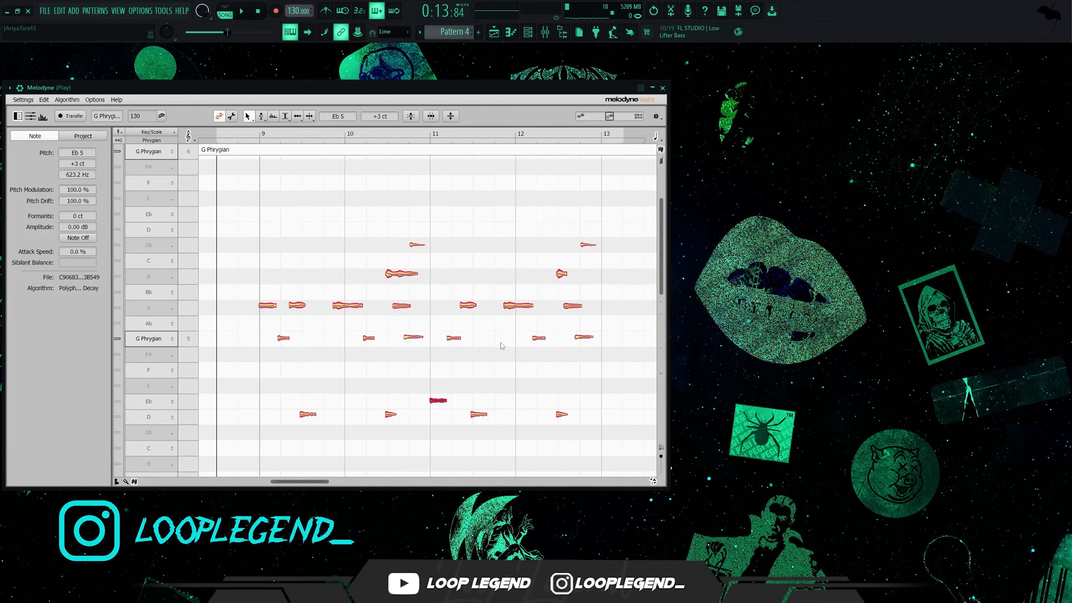
left_click_drag(608, 317, 272, 303)
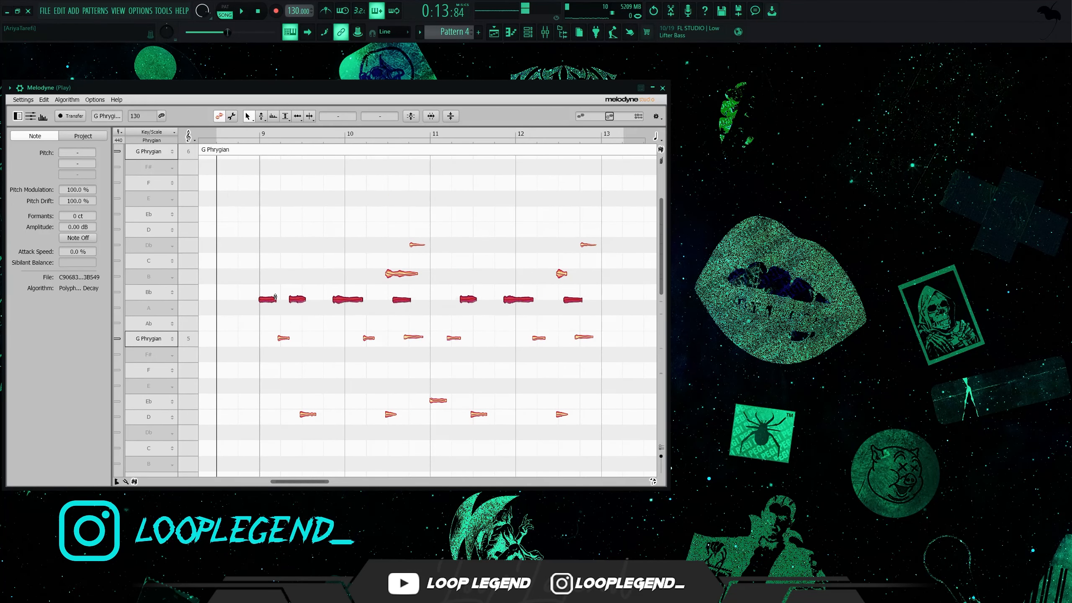
Play back the recorded part and lower the B5 note midway through bar 10 to Bb5
key("space")
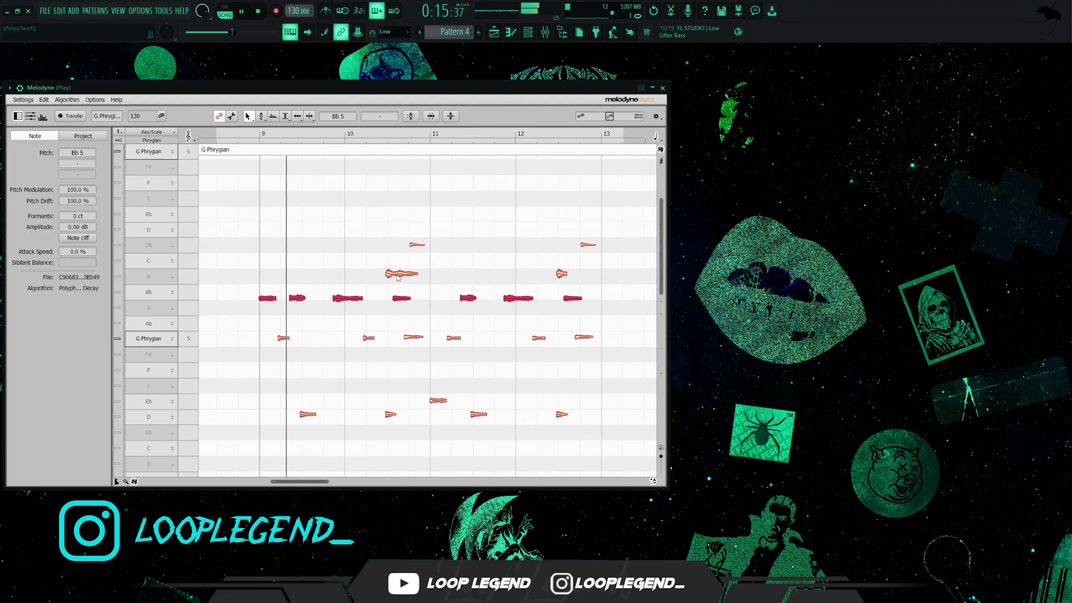
left_click_drag(395, 276, 399, 289)
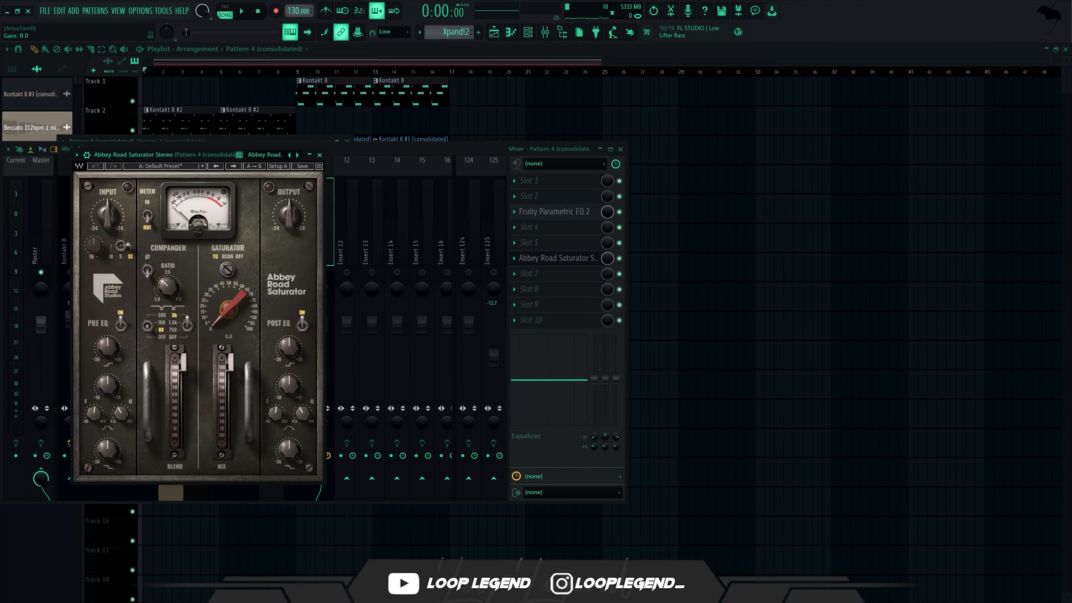
Raise the saturation gain and reduce the saturator mix in Abbey Road Saturator while auditioning the sound
left_click_drag(228, 309, 228, 292)
key("space")
left_click_drag(231, 363, 231, 396)
key("space")
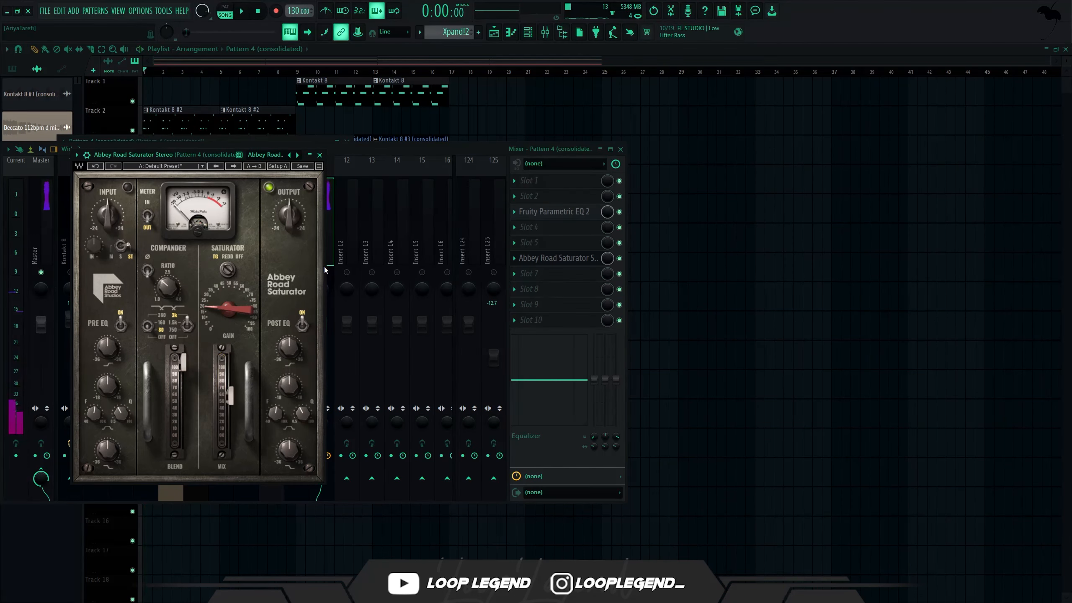
left_click(324, 266)
key("space")
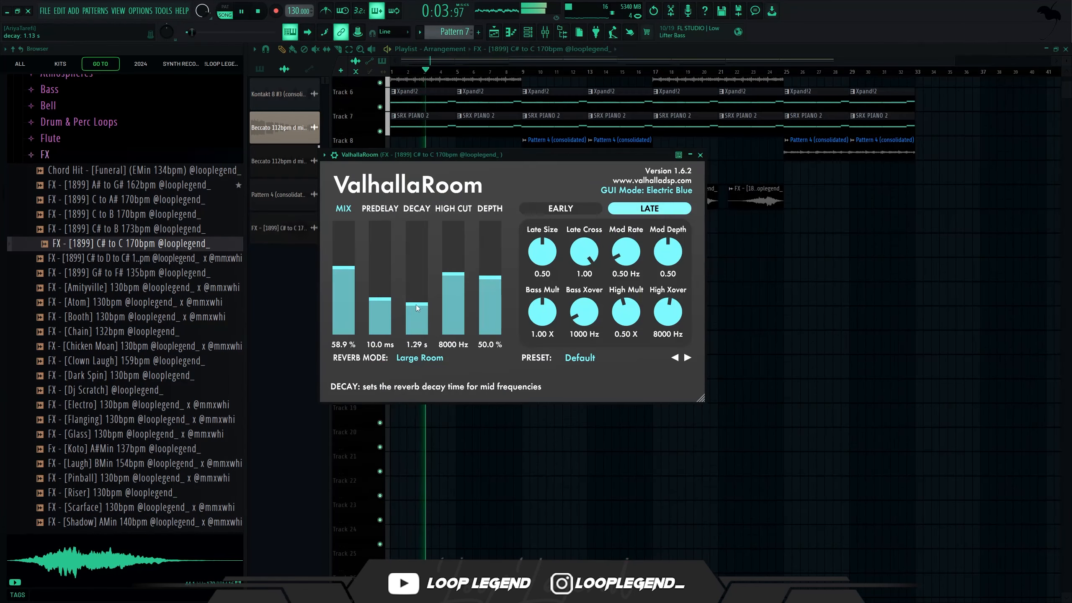
Raise the ValhallaRoom reverb mix on the FX sample
left_click_drag(348, 273, 338, 260)
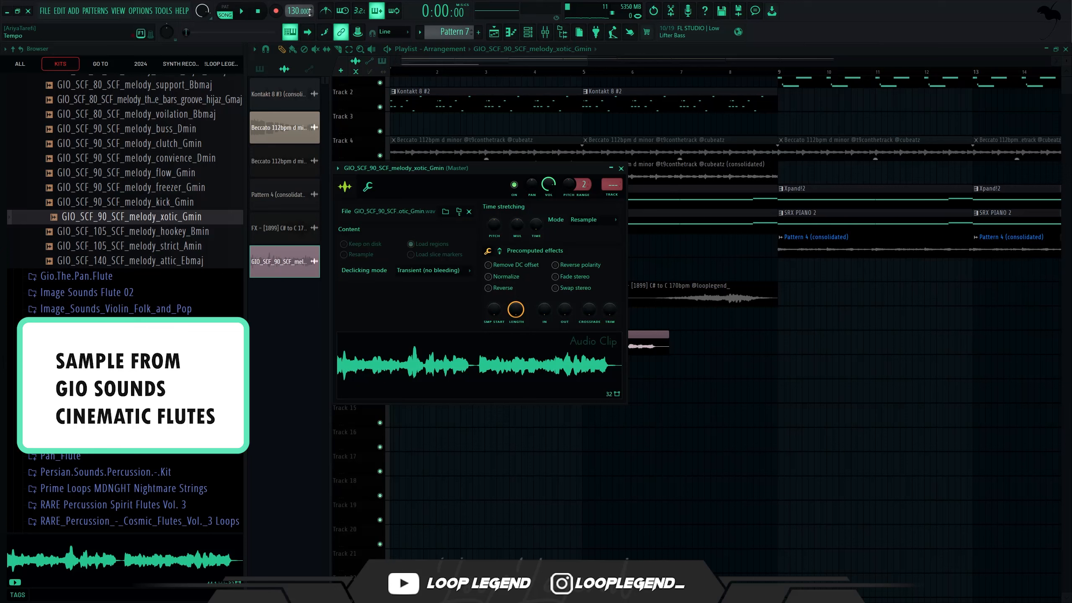
Set the tempo to 90 BPM, switch the flute sample's time stretching to Stretch mode, and return the tempo to 130 BPM
right_click(300, 11)
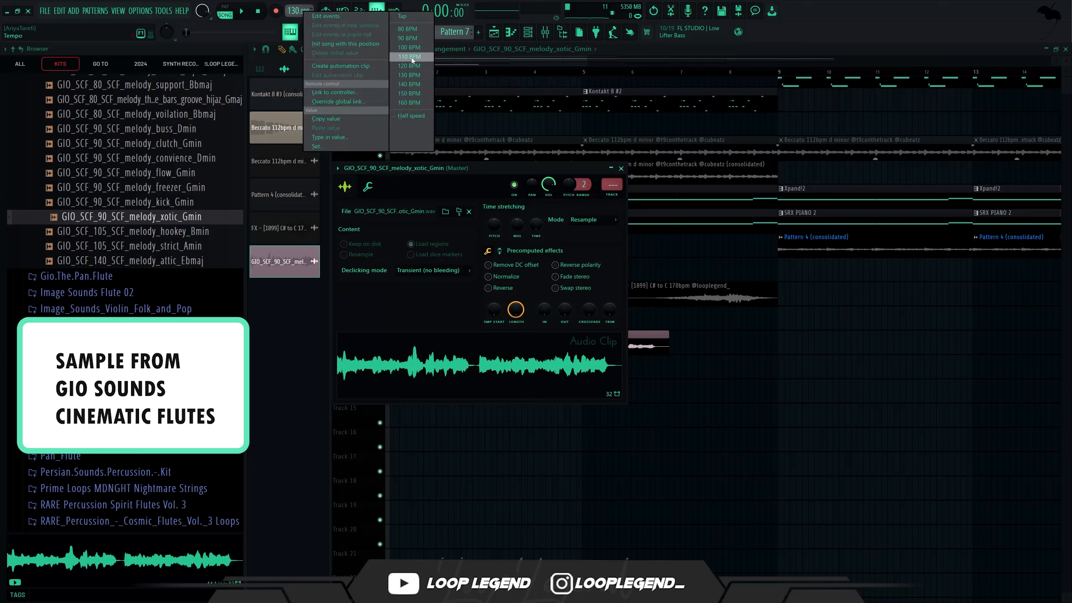
left_click(403, 39)
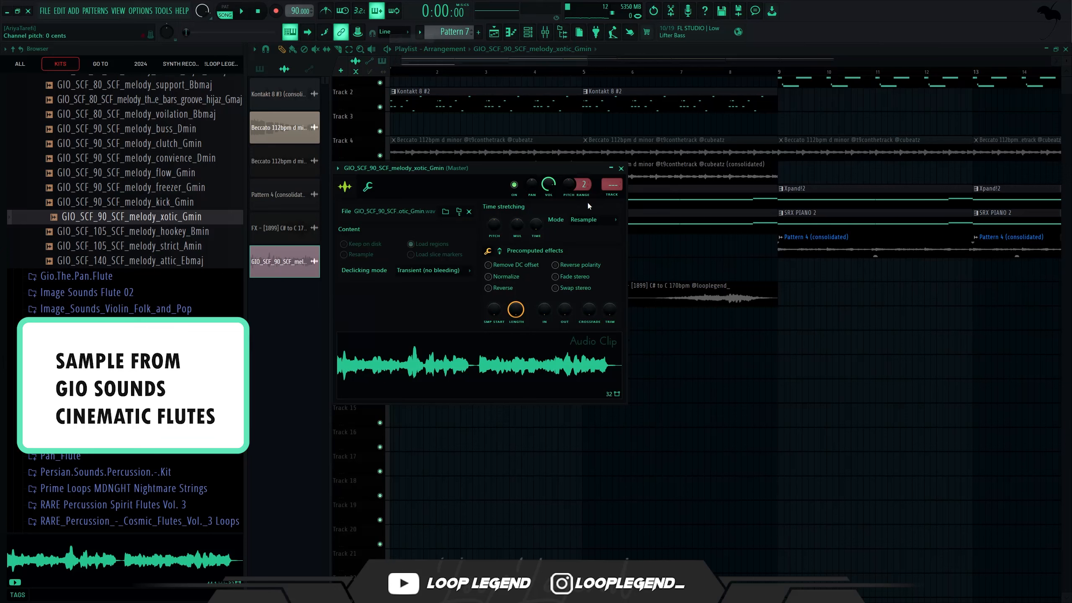
right_click(300, 10)
left_click(407, 84)
right_click(294, 10)
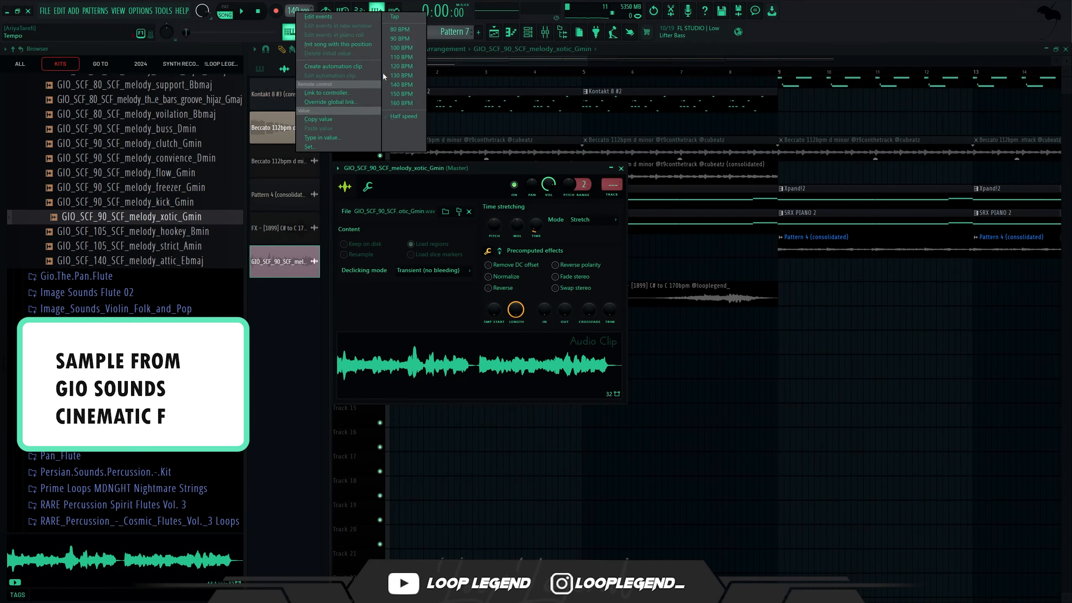
left_click(400, 76)
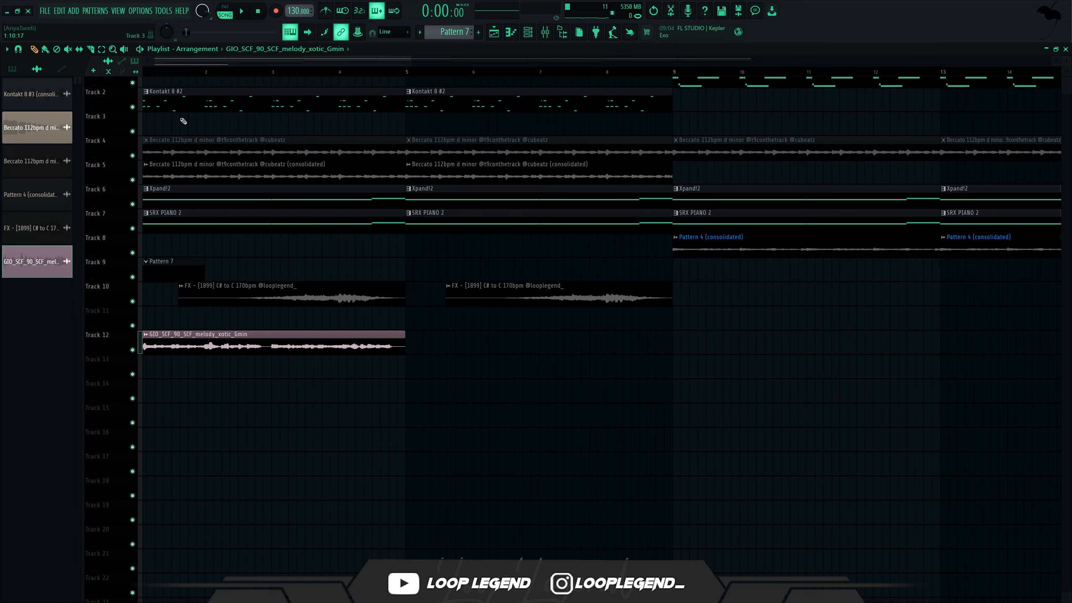
Shorten the flute clip on Track 12 to two bars, play it, and reverse the sample
left_click_drag(410, 339, 272, 340)
key("space")
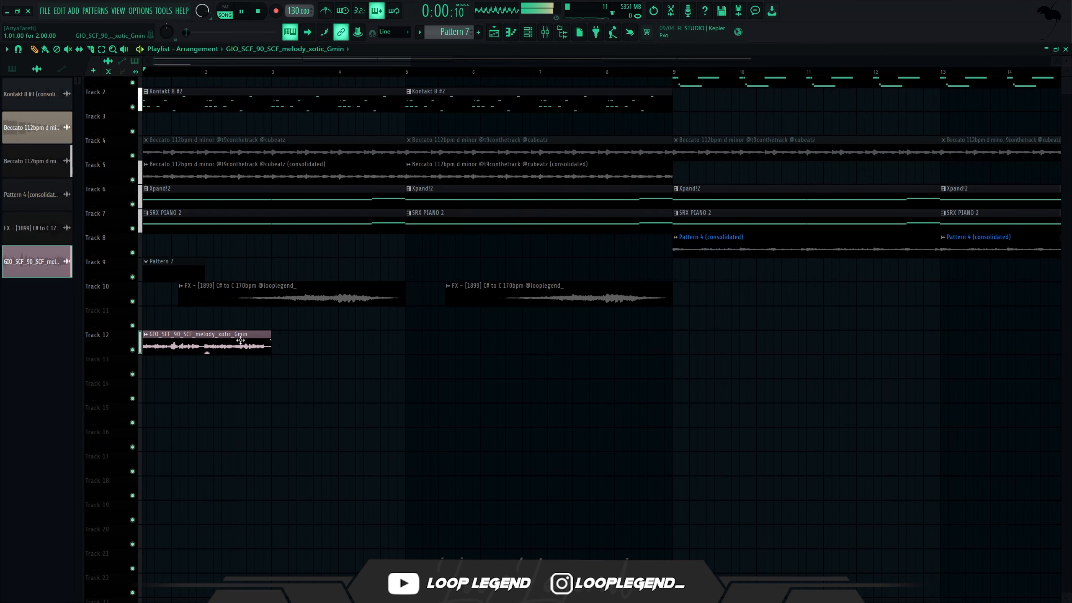
scroll(220, 352, "up", 3)
double_click(220, 353)
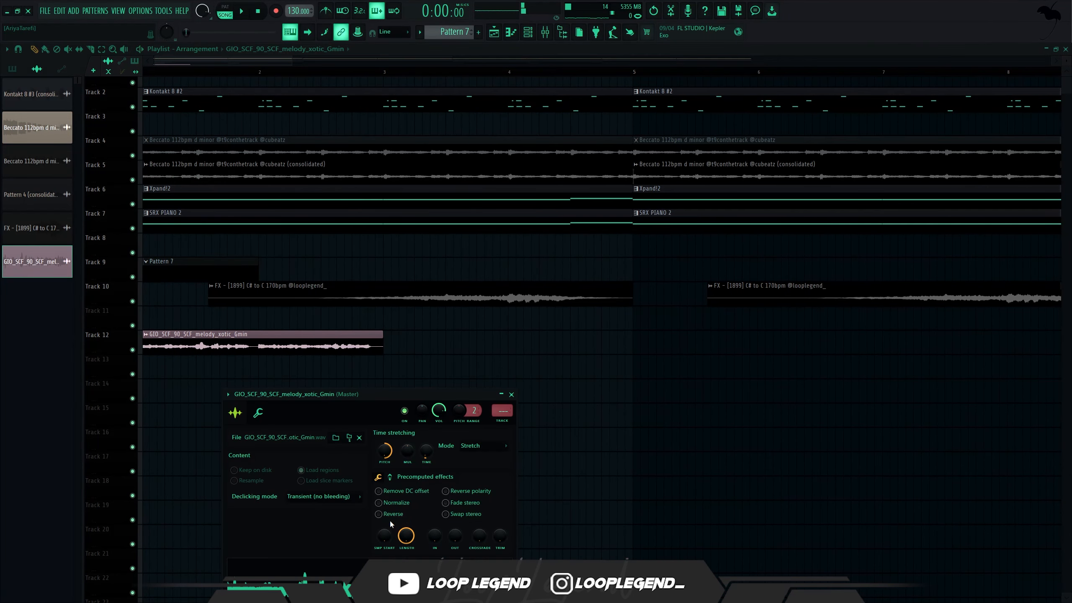
left_click(392, 520)
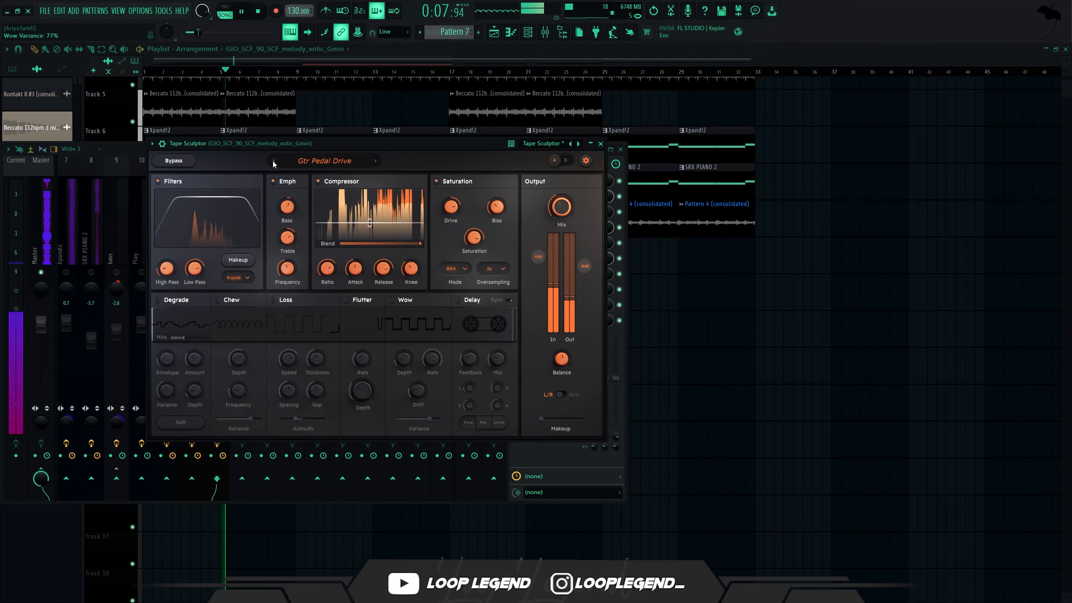
Switch Tape Sculptor on the flute sample from Gtr Pedal Drive to the previous preset
left_click(273, 161)
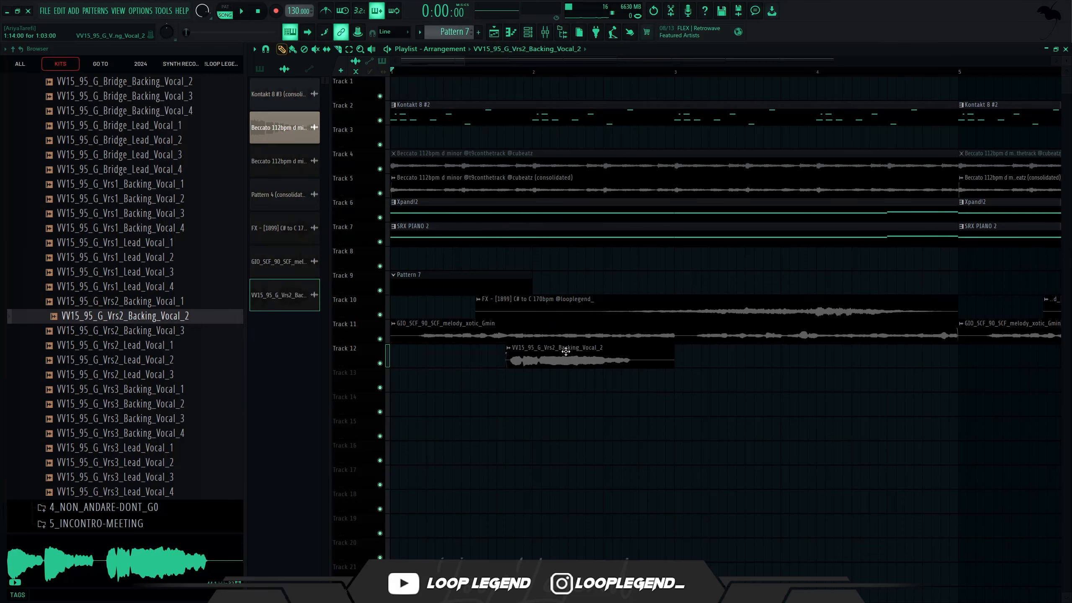
Move the VV15_95_G_Vrs2_Backing_Vocal_2 clip to the start of bar 1 and transfer its audio into Melodyne
left_click_drag(560, 356, 396, 378)
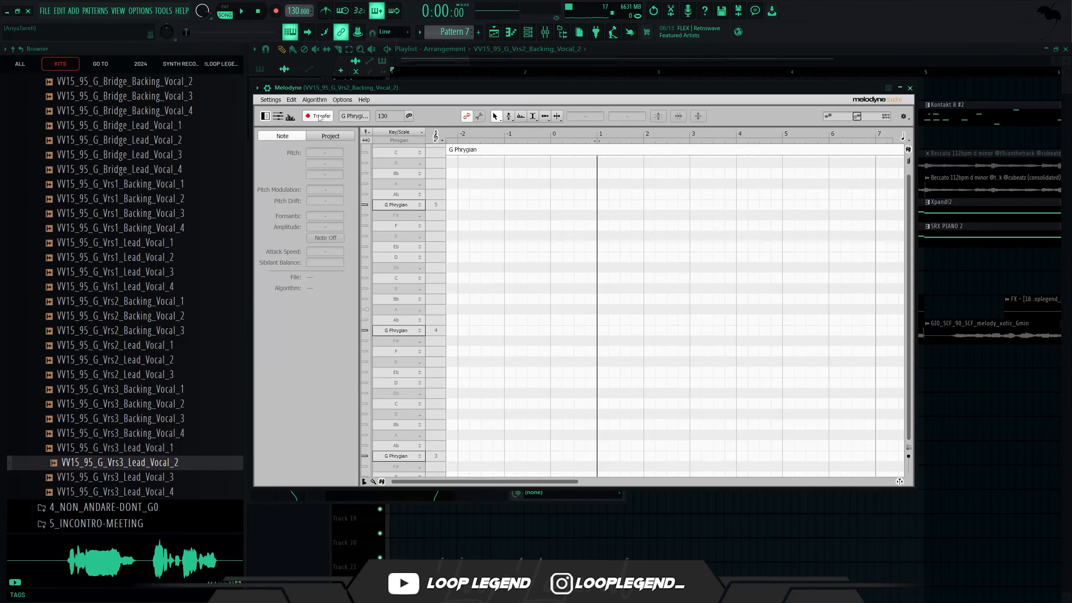
left_click(320, 116)
key("space")
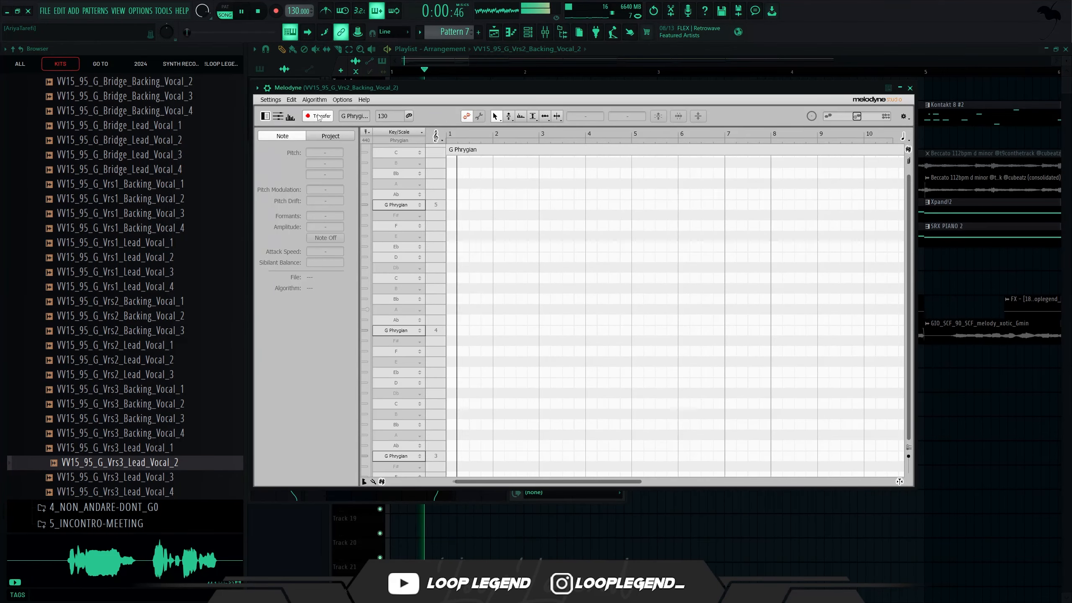
key("space")
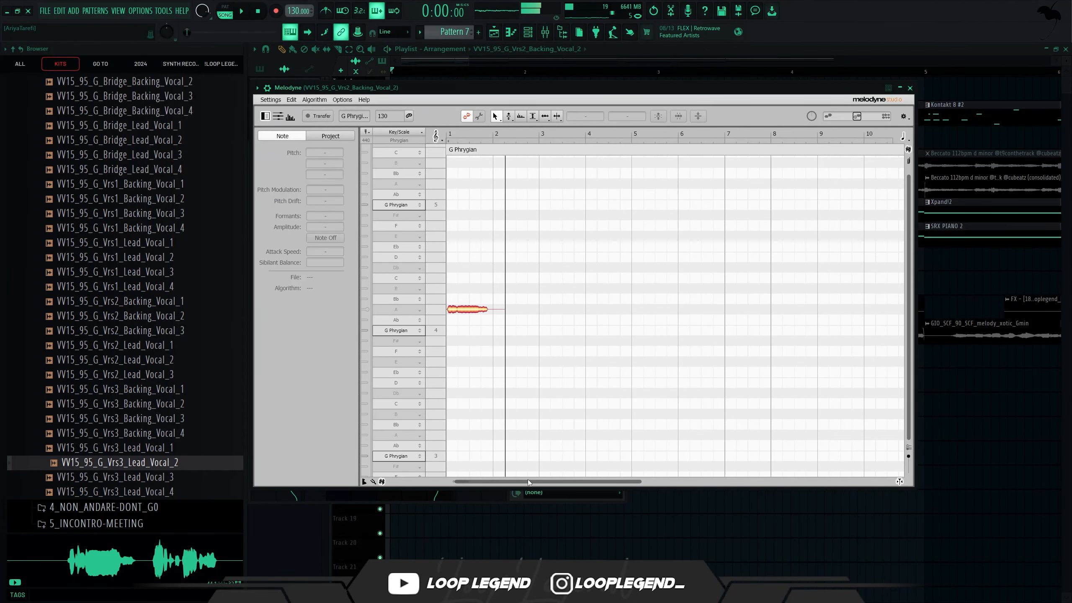